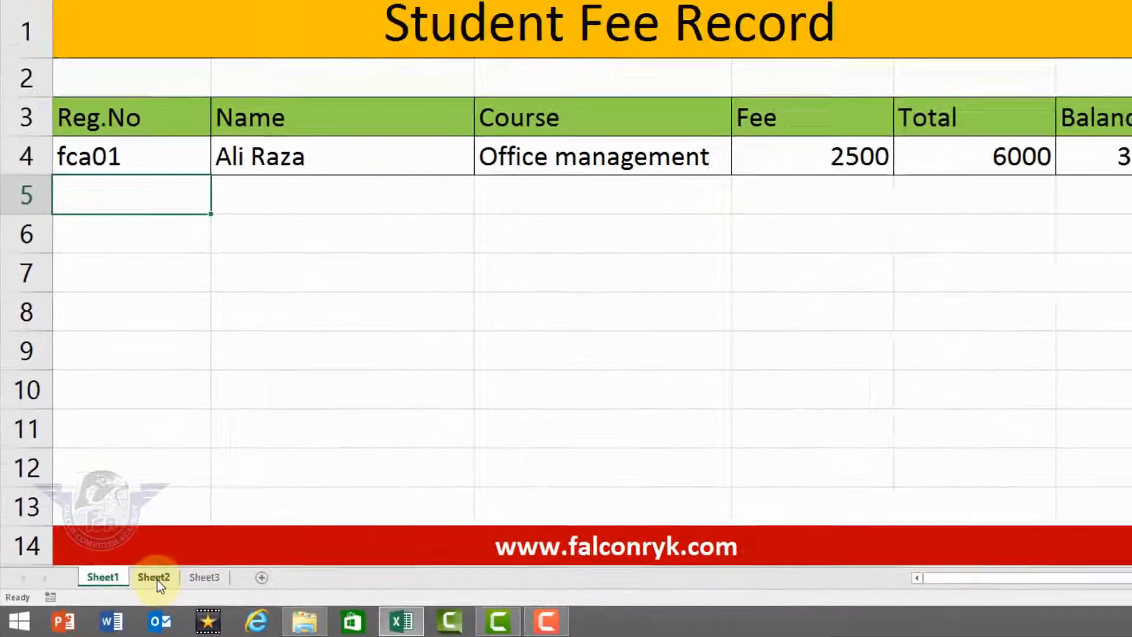
Compare the Student Fee Record tables on Sheet1 and Sheet2, including their header rows.
left_click(157, 579)
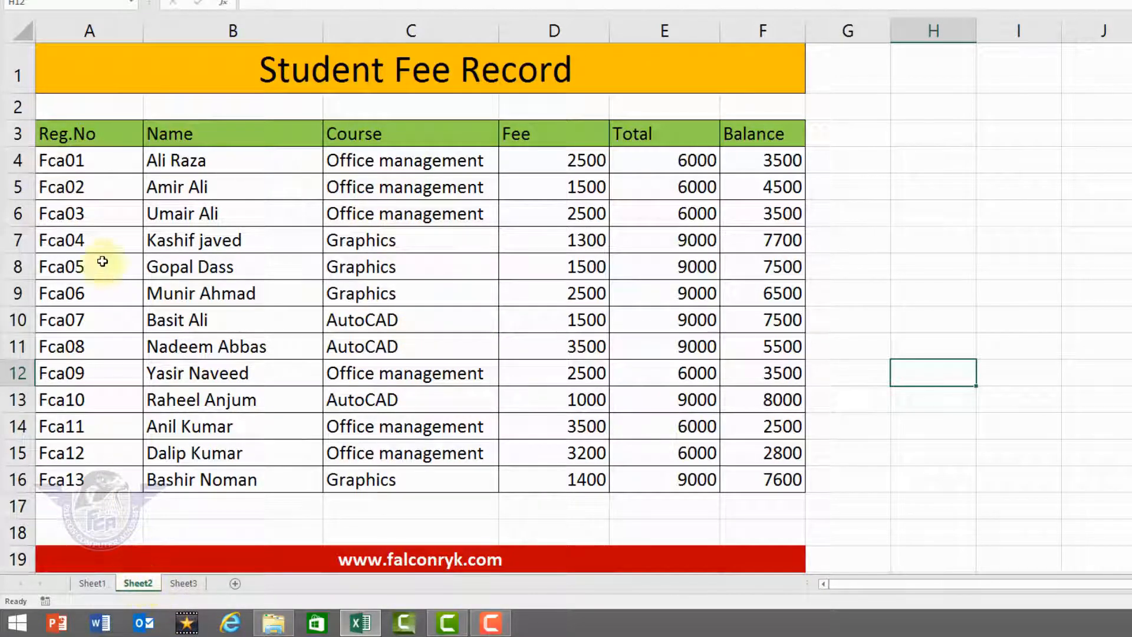
left_click(98, 583)
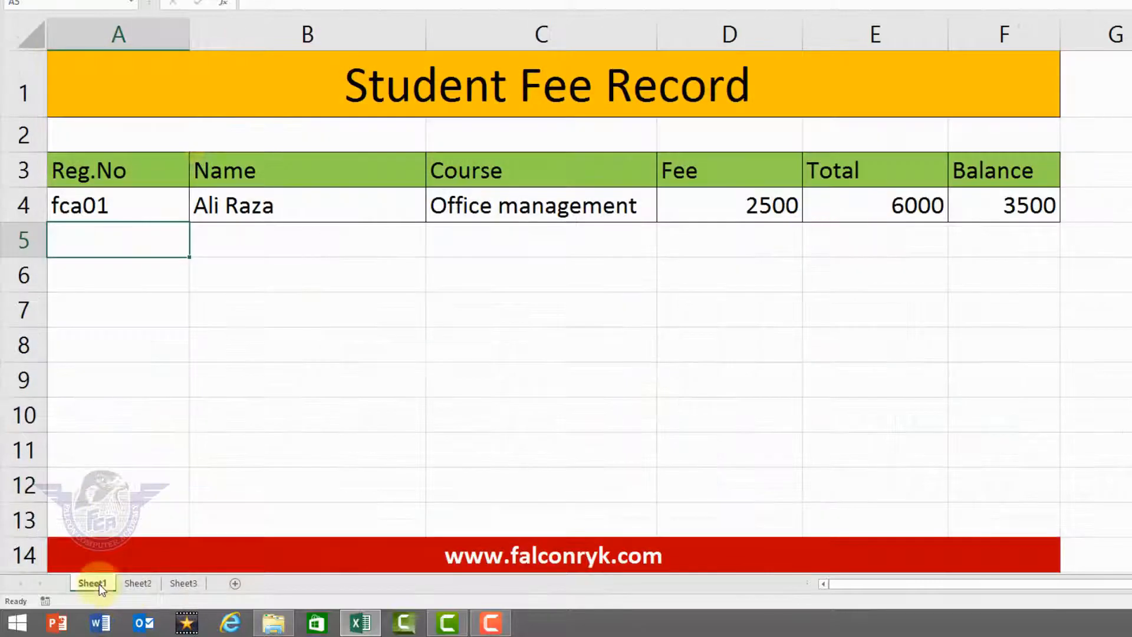
left_click(126, 202)
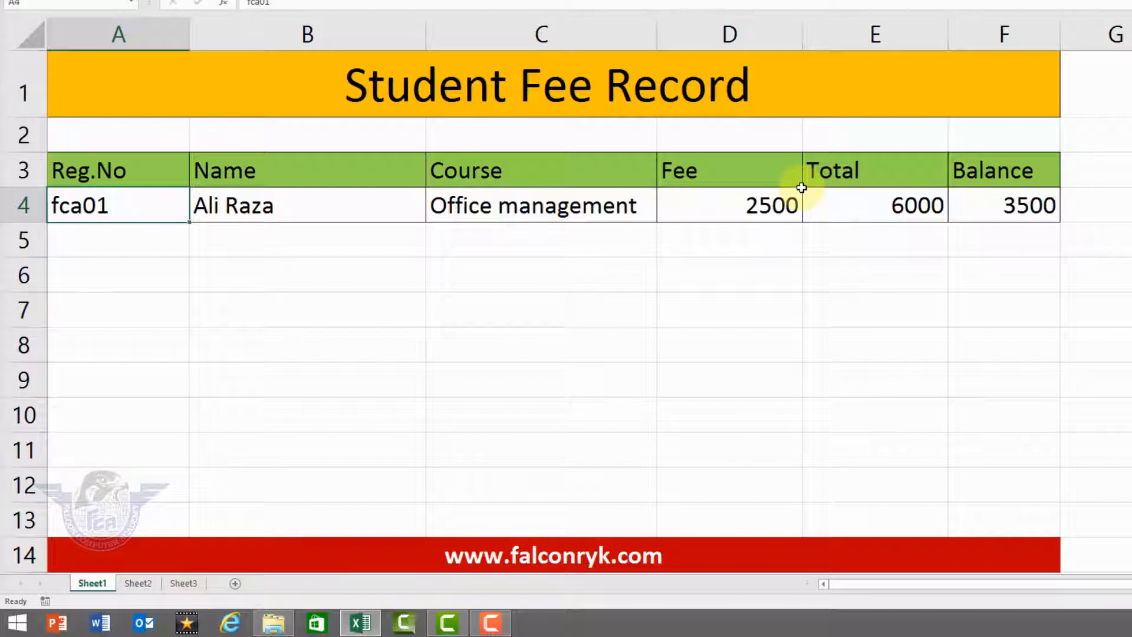
left_click(138, 583)
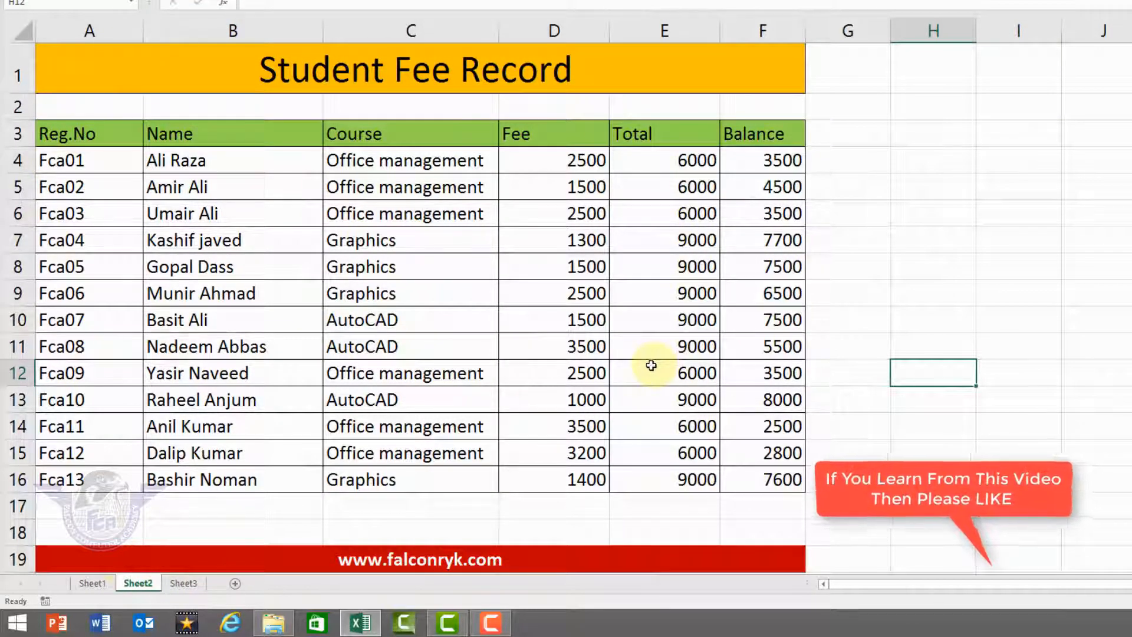
left_click_drag(246, 68, 233, 126)
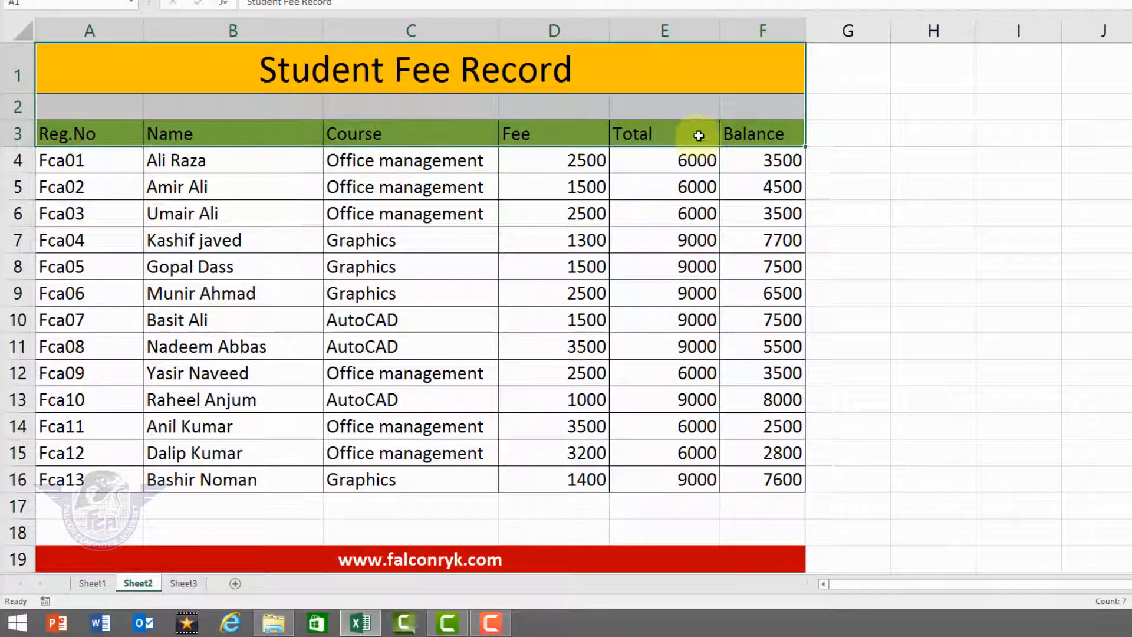
Change the Reg.No in A4 on Sheet1 to that of the third student listed on Sheet2.
left_click(95, 584)
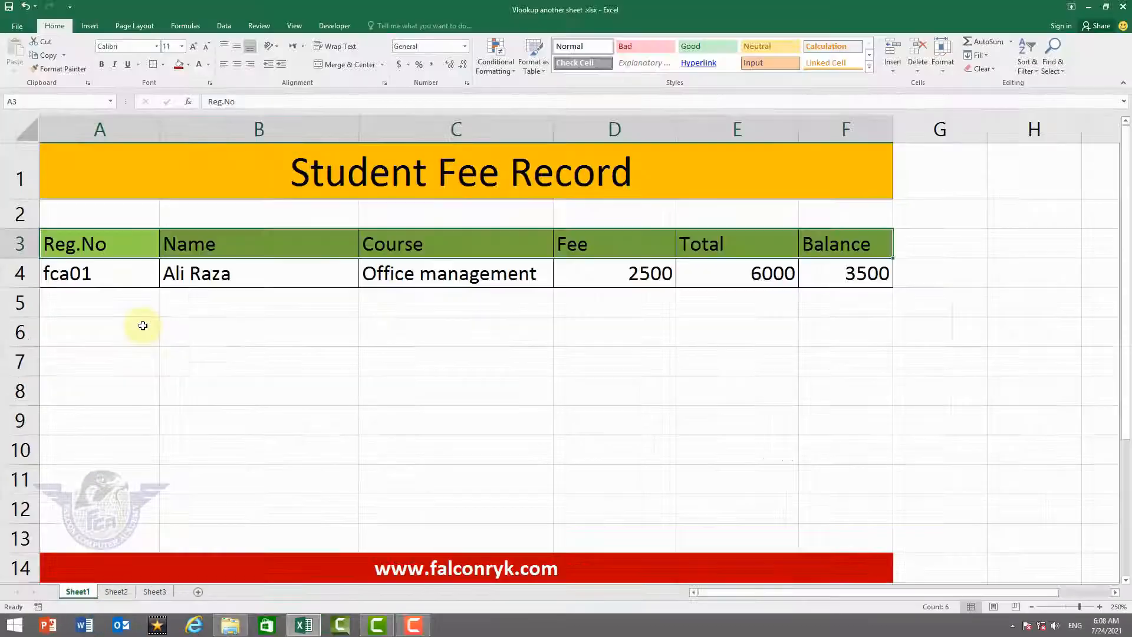
left_click(120, 280)
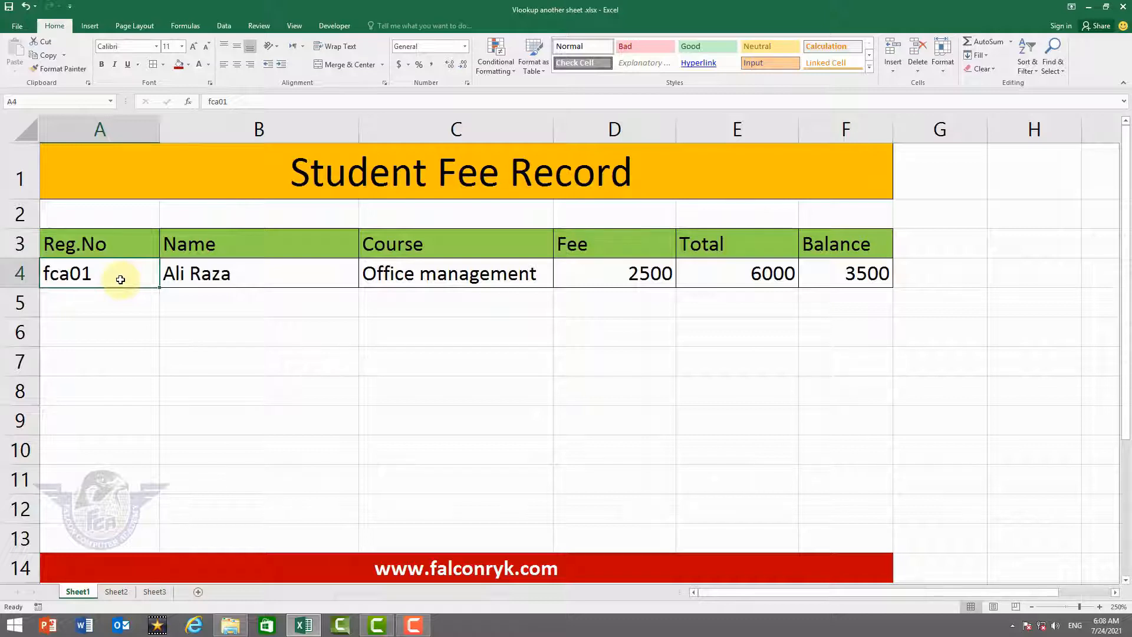
type("fca")
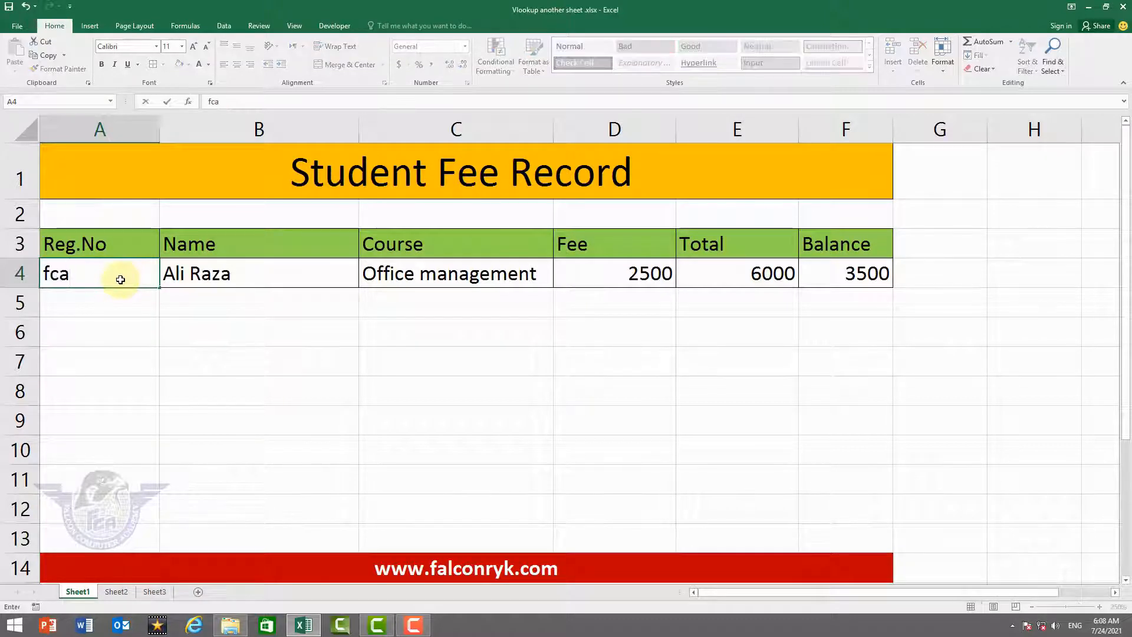
type("03")
key("Return")
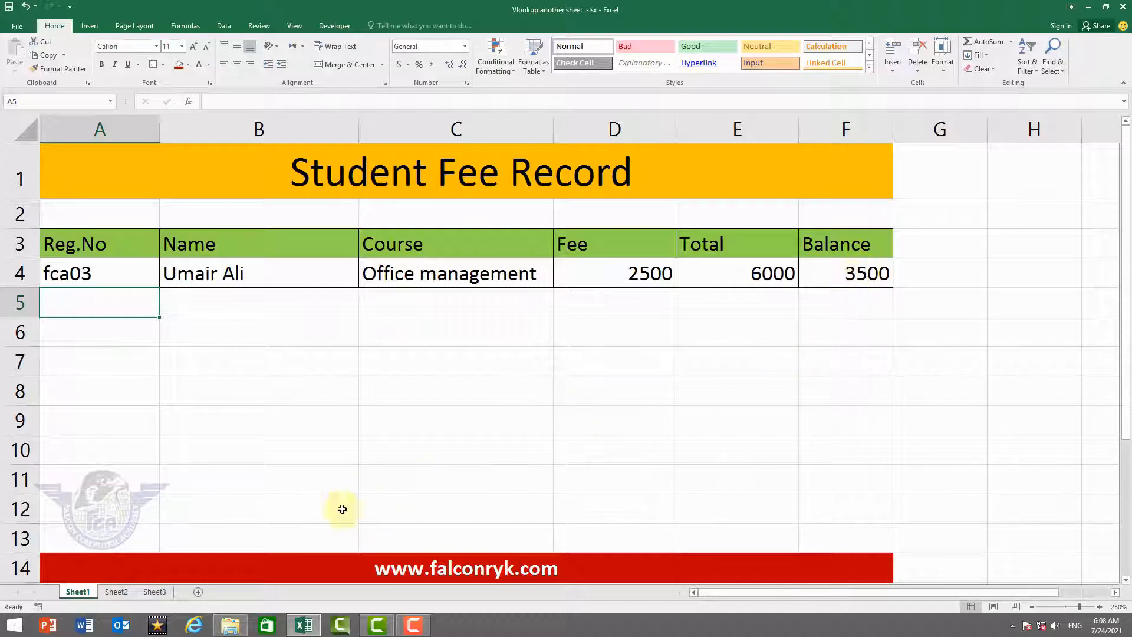
Check the third student's record on Sheet2 against the data looked up on Sheet1.
left_click(116, 592)
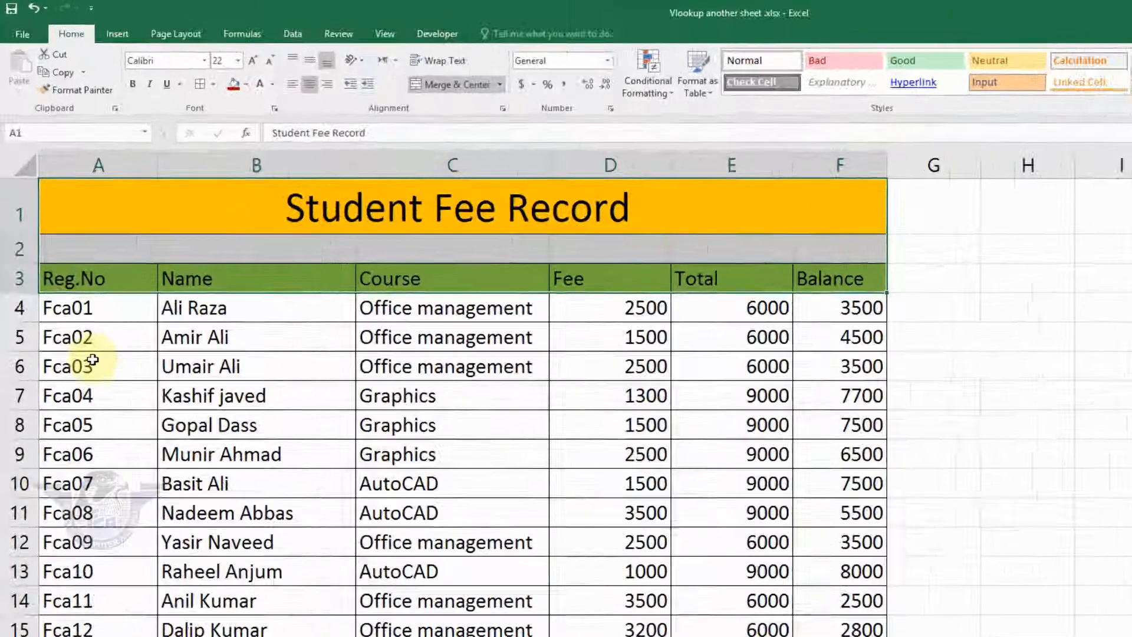
left_click_drag(92, 280, 223, 272)
left_click_drag(317, 382, 959, 415)
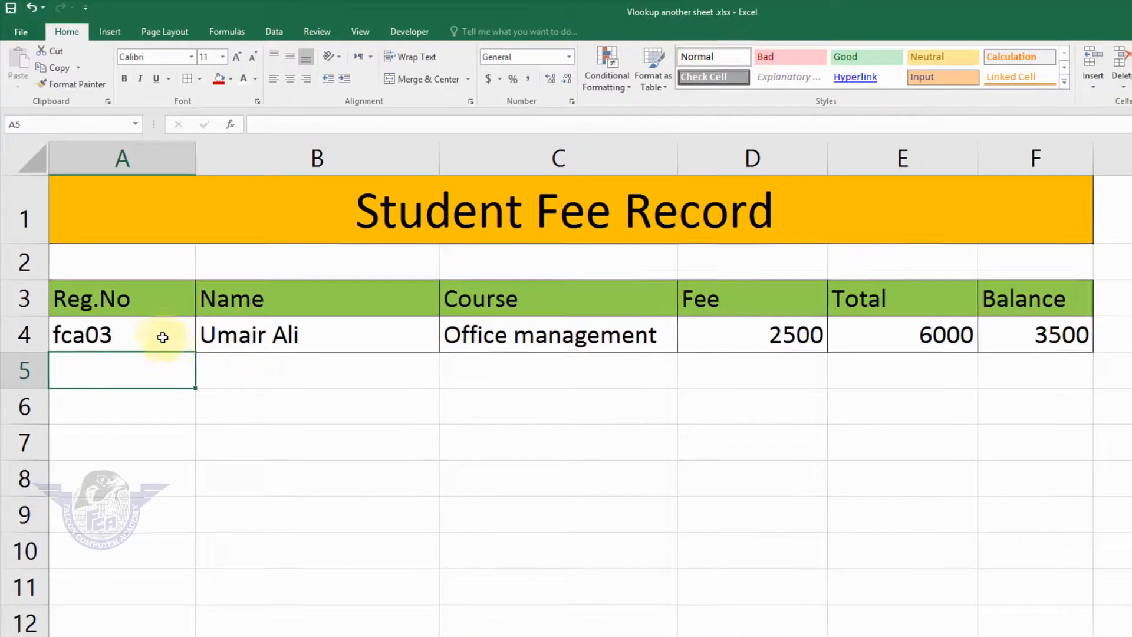
Clear A4:F4 on Sheet1 and enter the first student's registration number from Sheet2 in A4.
left_click_drag(163, 337, 1014, 328)
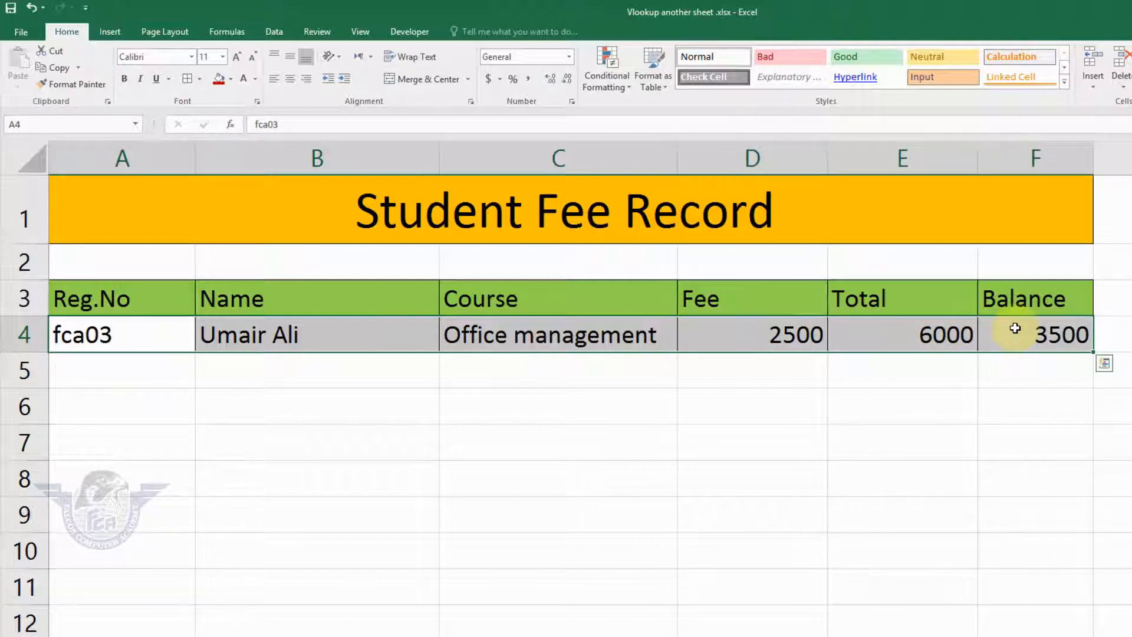
key("Delete")
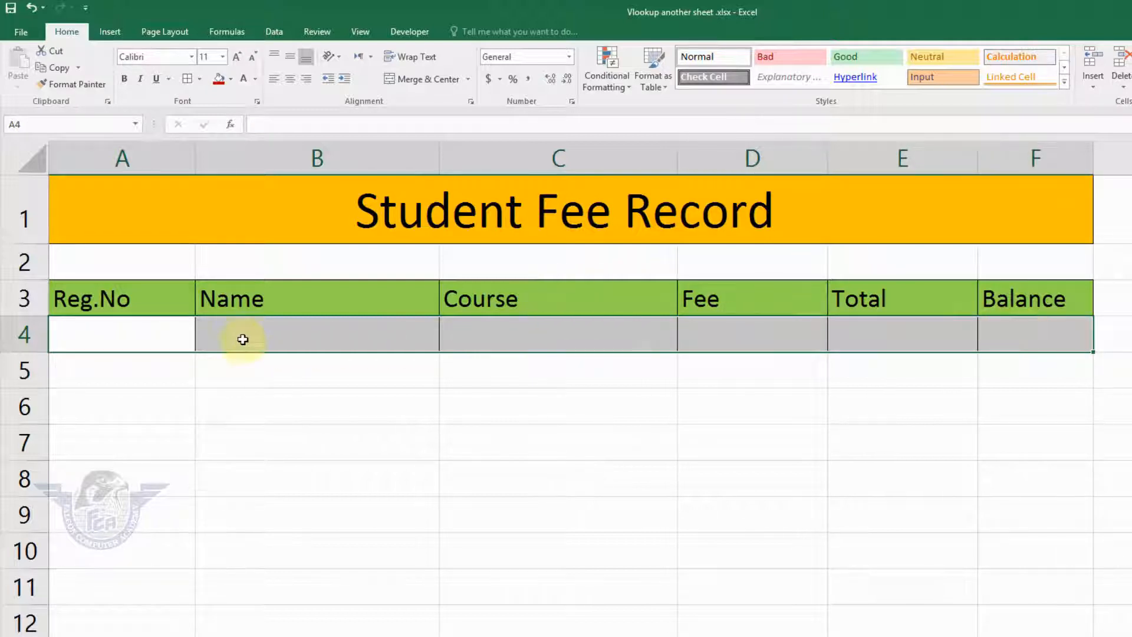
left_click(153, 335)
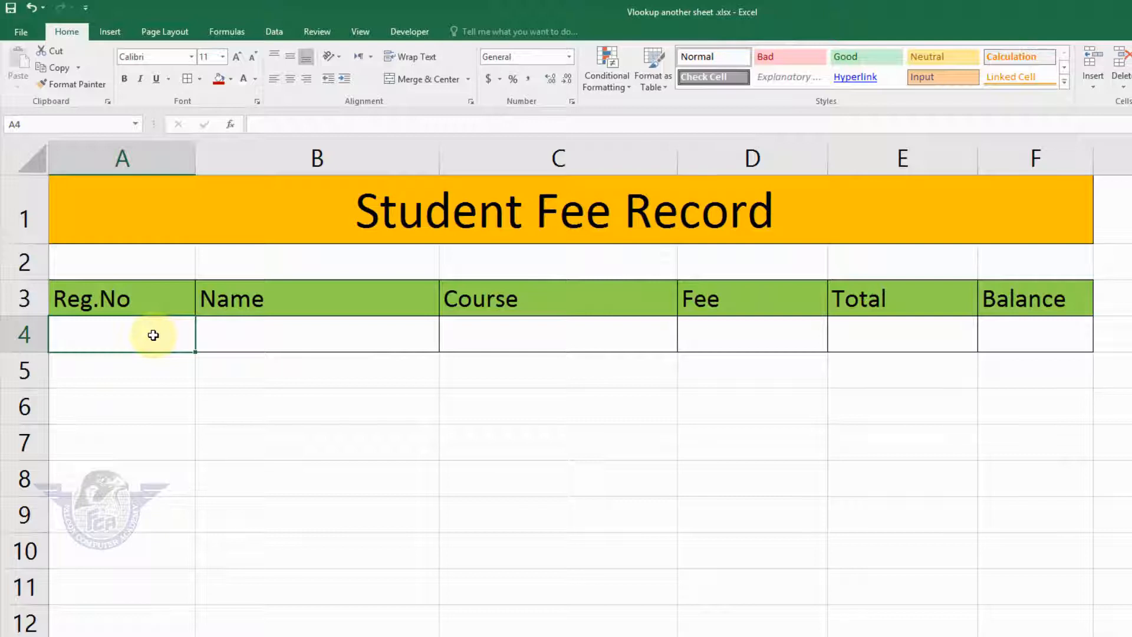
type("fca01")
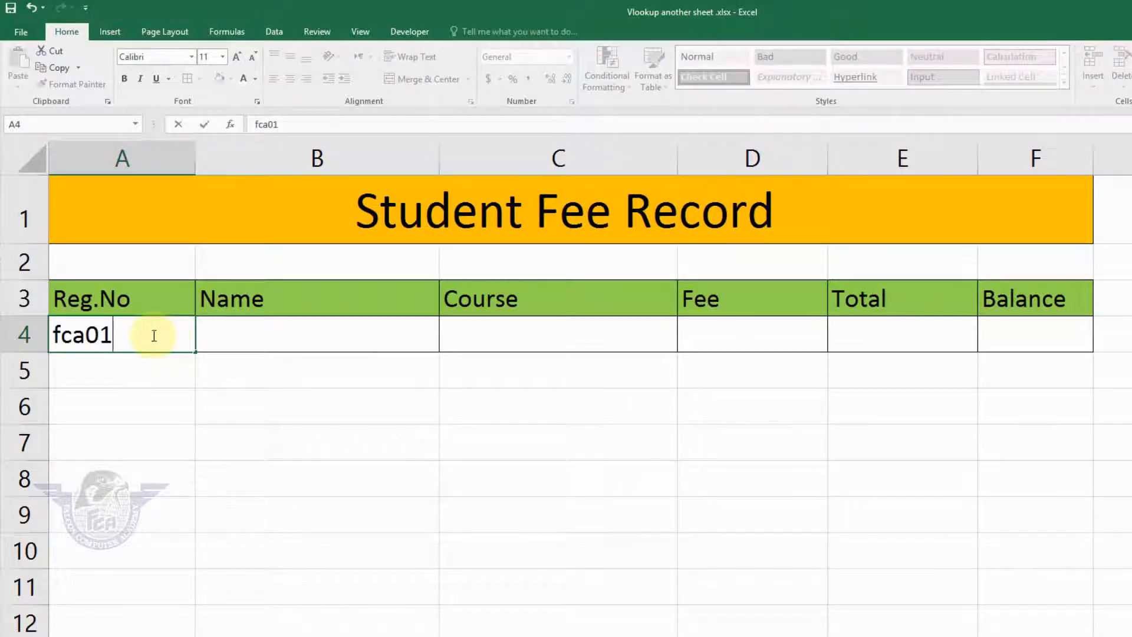
Start a VLOOKUP formula in B4 under Name with the absolute reference $A$4 as lookup value.
left_click(233, 336)
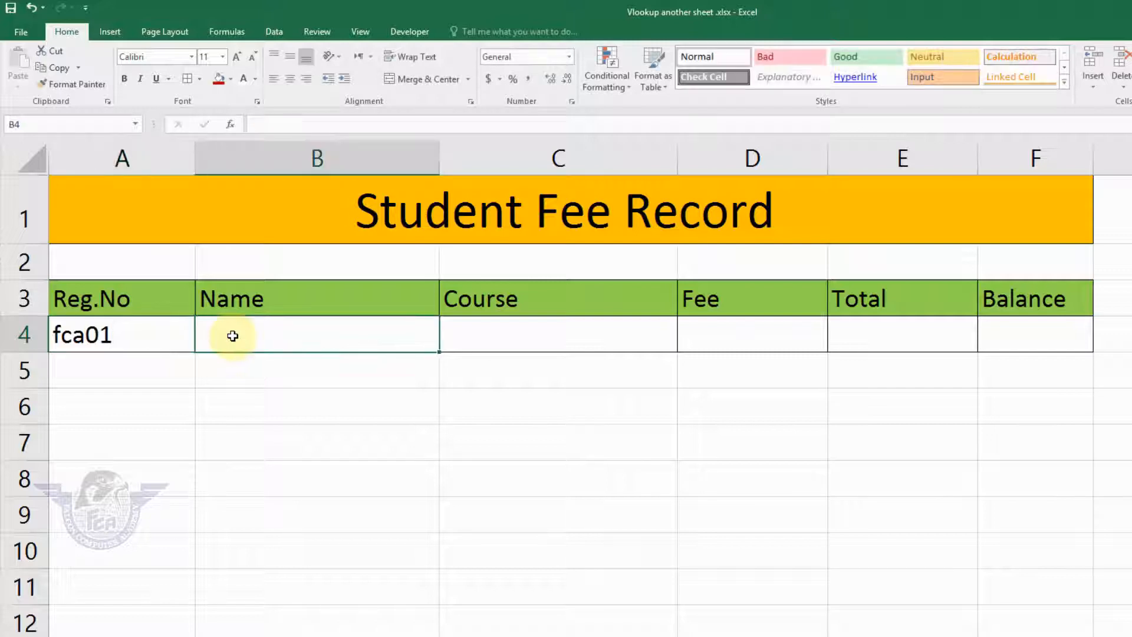
left_click(254, 357)
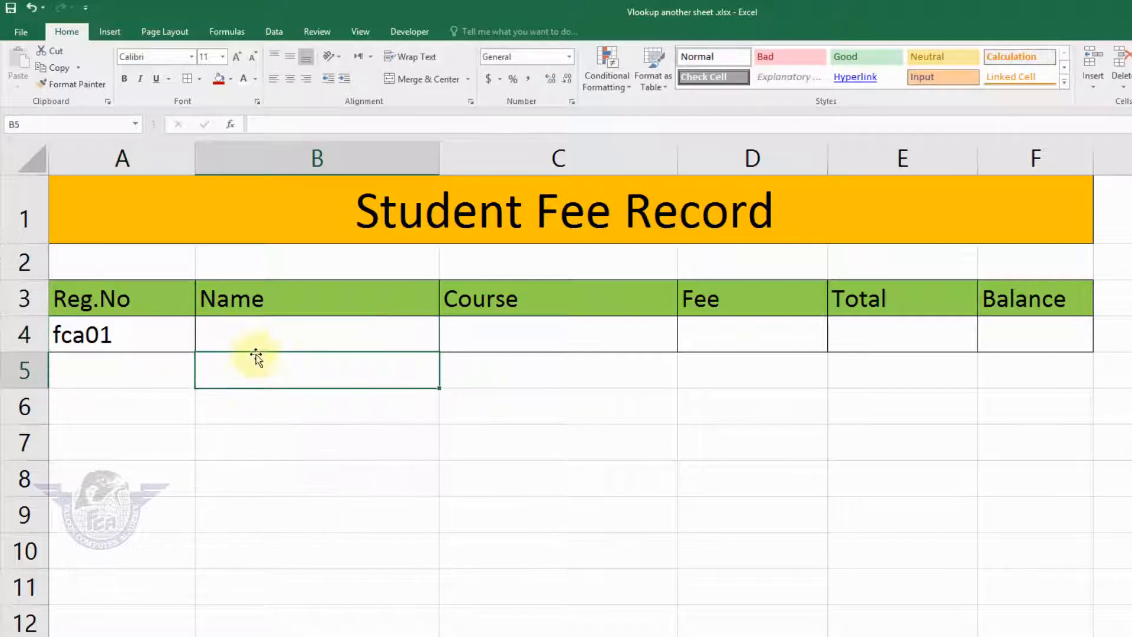
left_click(263, 338)
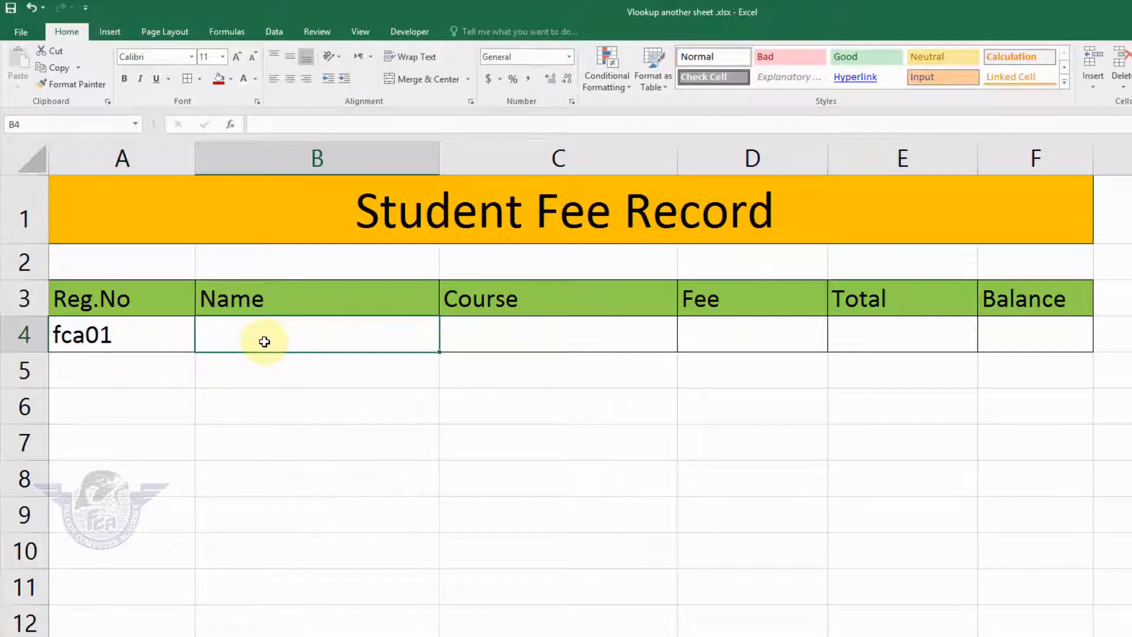
type("=")
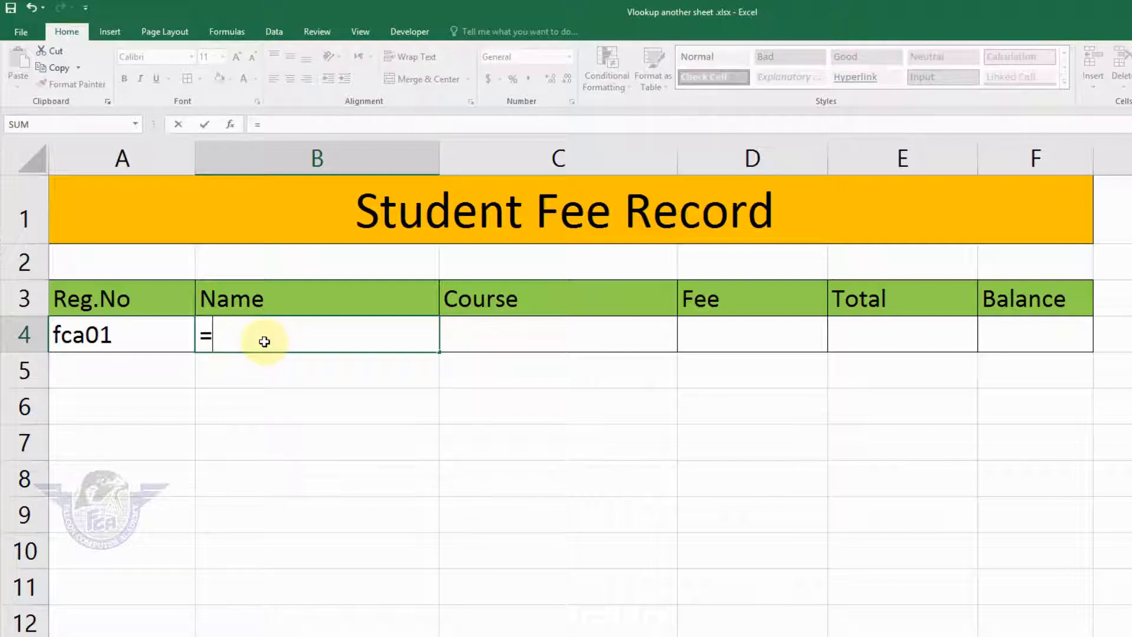
type("vlookup")
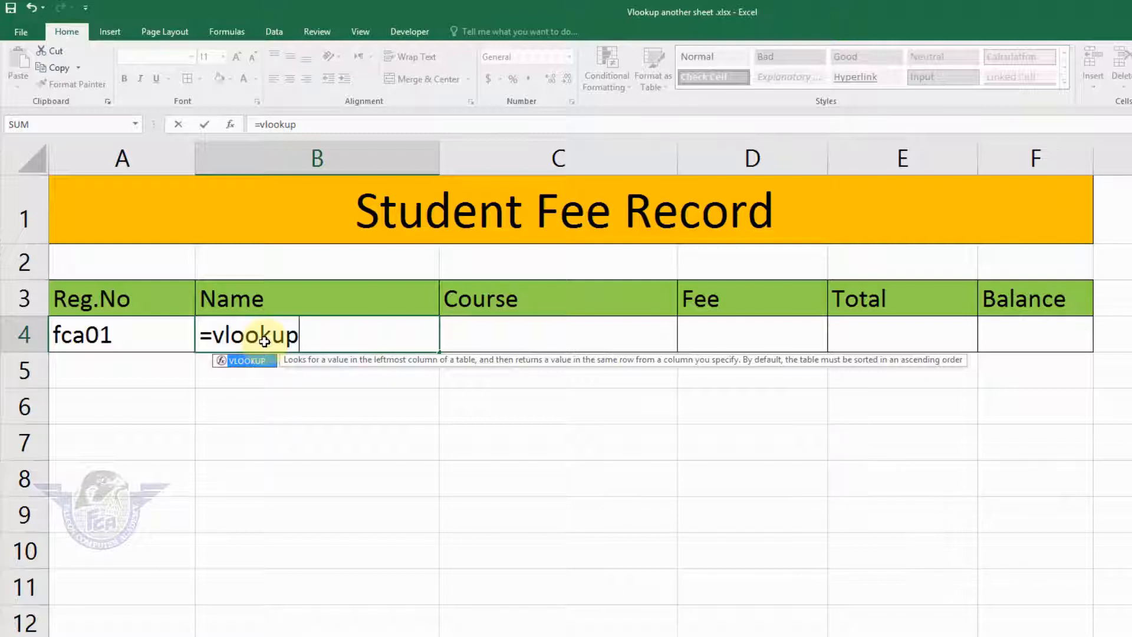
key("Tab")
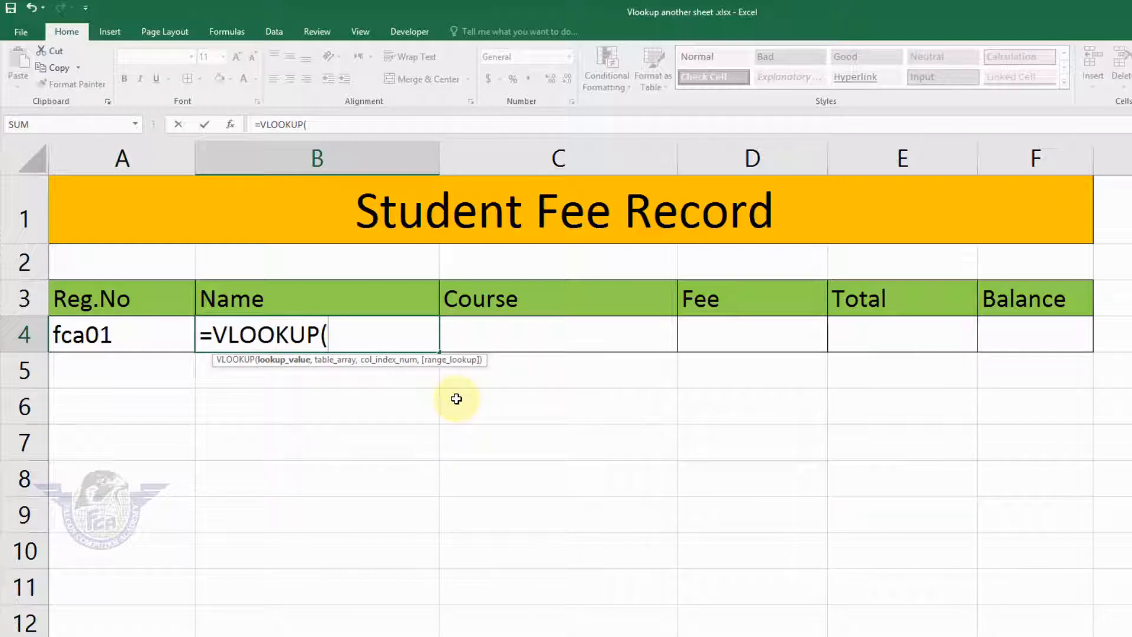
left_click(117, 340)
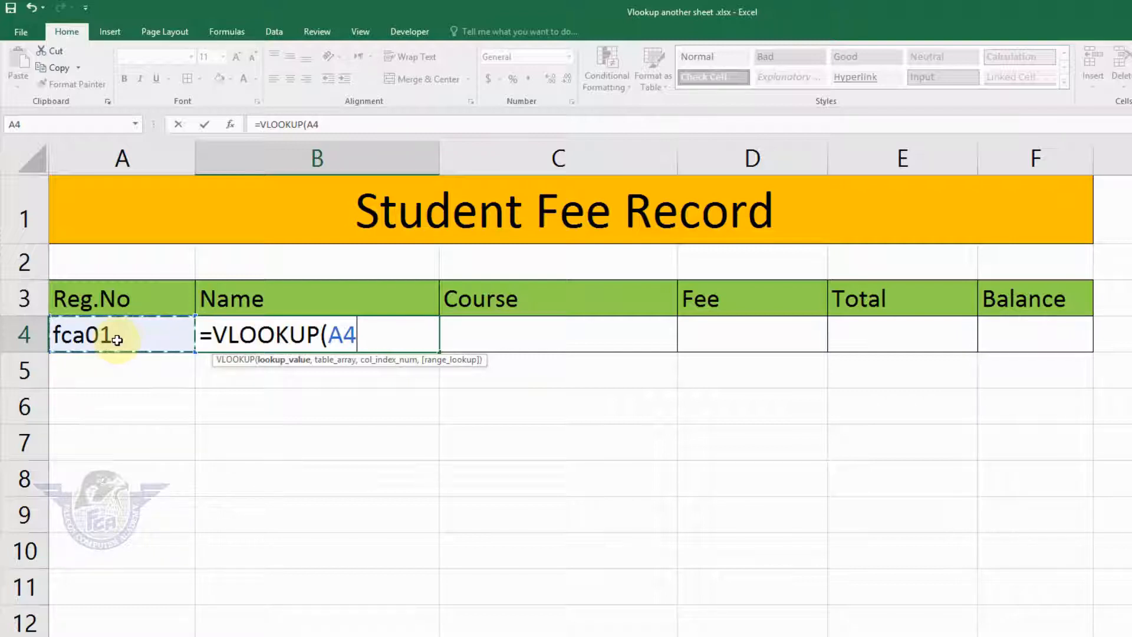
key("F4")
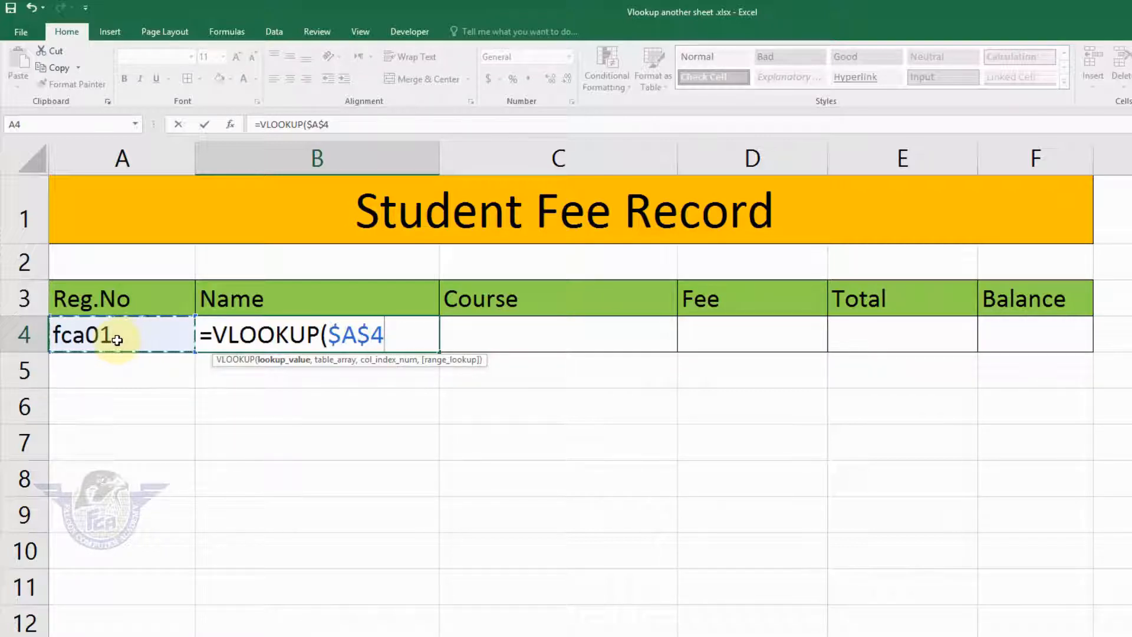
type(",")
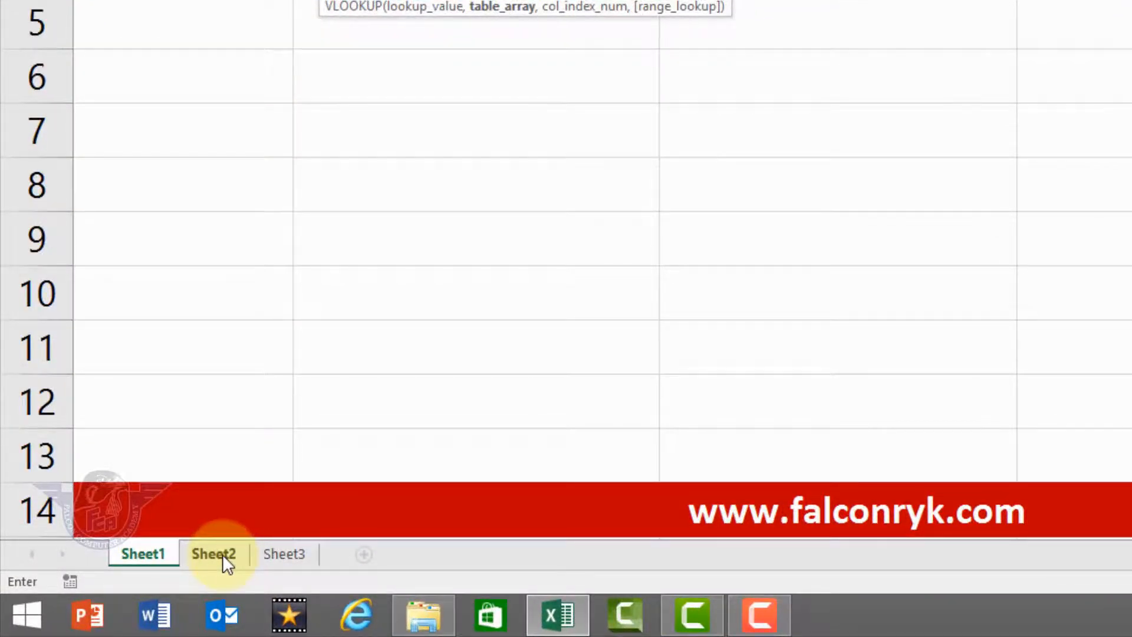
Set the VLOOKUP table array to the absolute range $A$3:$F$16 on Sheet2.
left_click(221, 555)
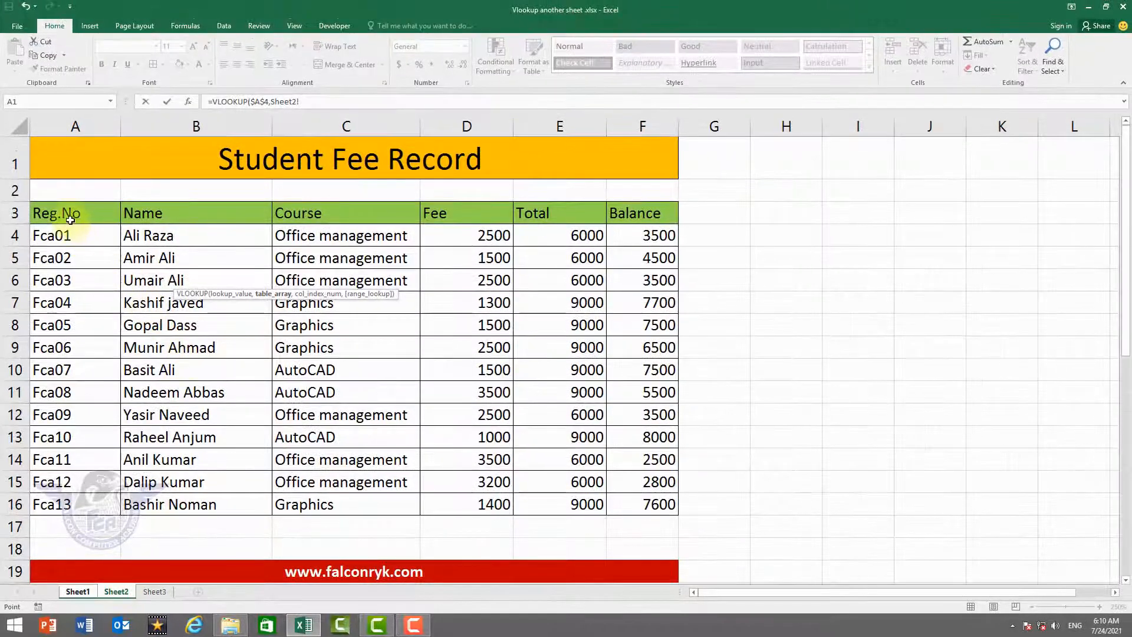
left_click_drag(71, 215, 169, 257)
left_click_drag(201, 305, 773, 611)
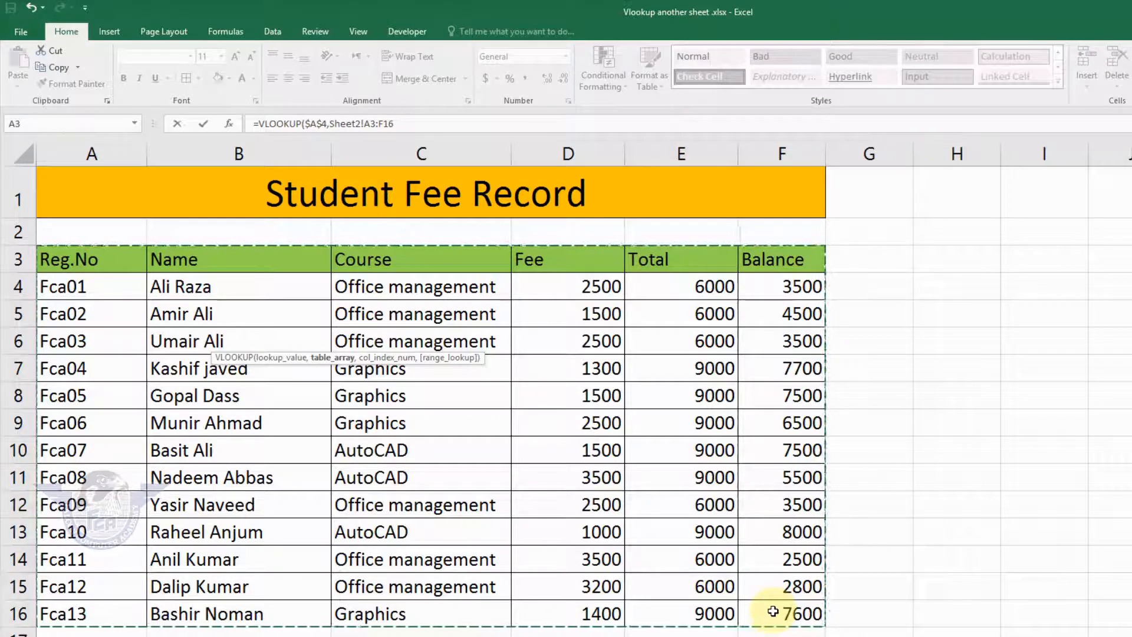
key("F4")
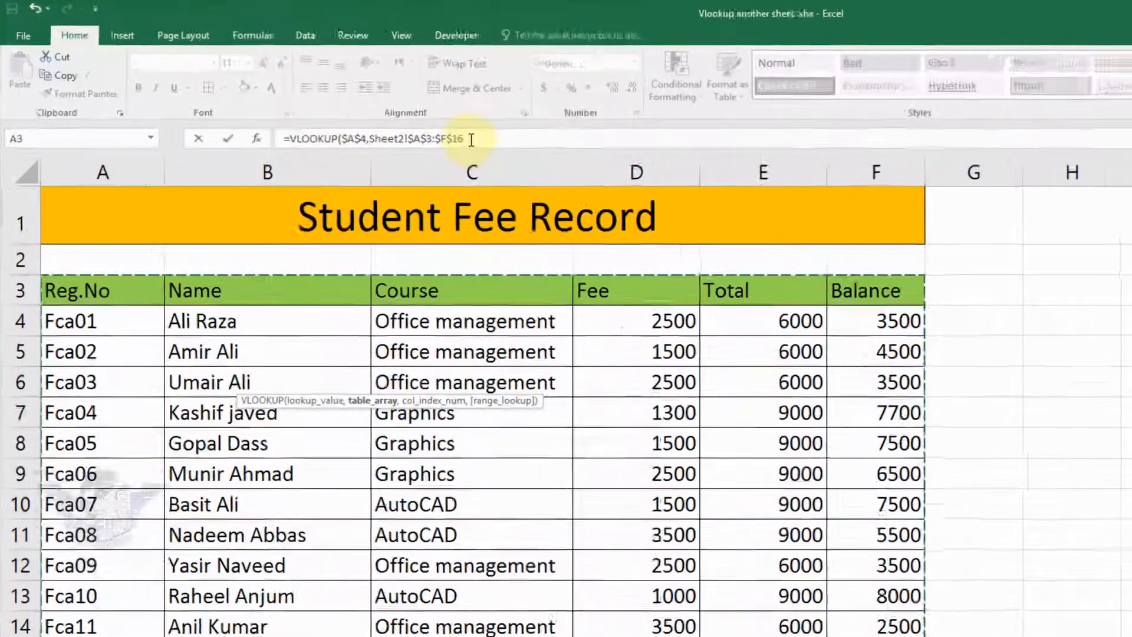
left_click(421, 123)
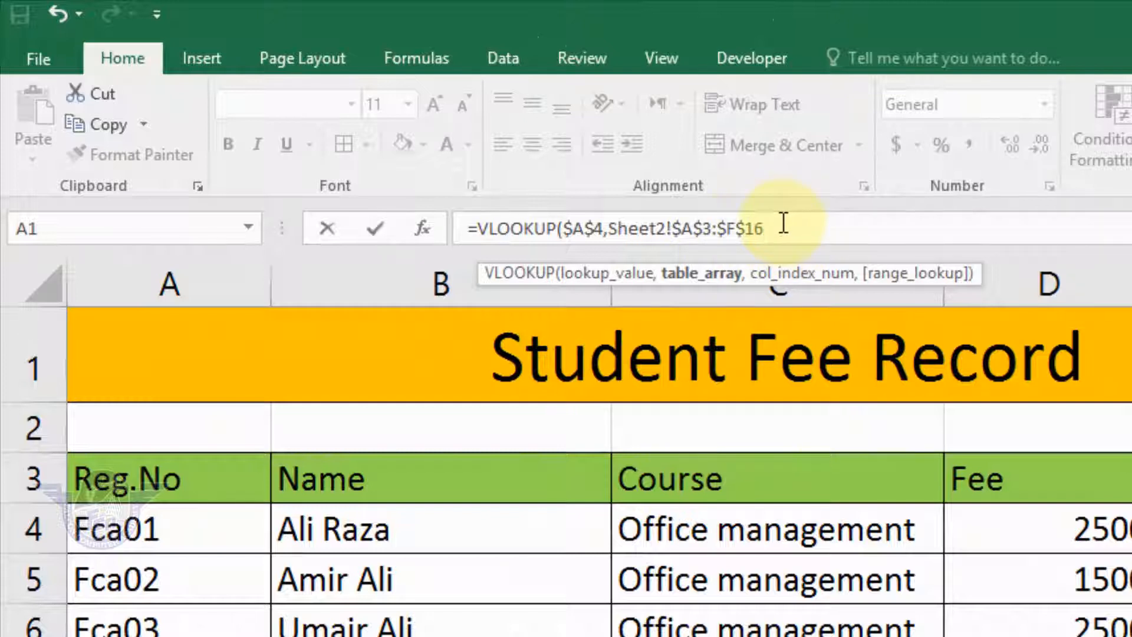
type(",")
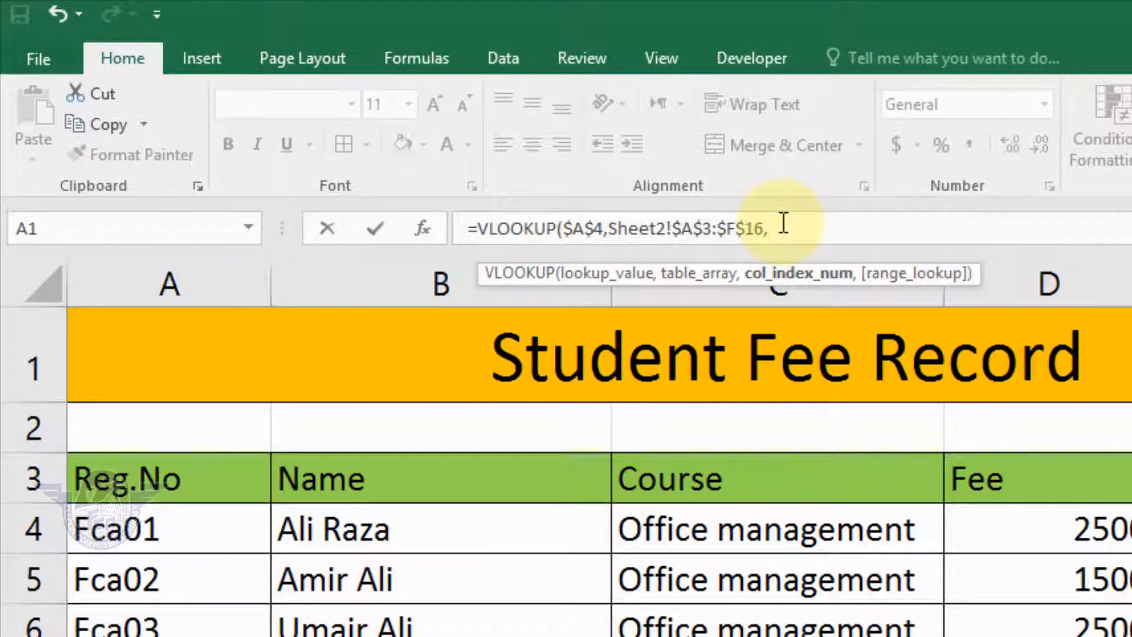
Set the VLOOKUP column index to COLUMNS over Sheet2 header cells B3:C3, making the B3 reference absolute.
type("colu")
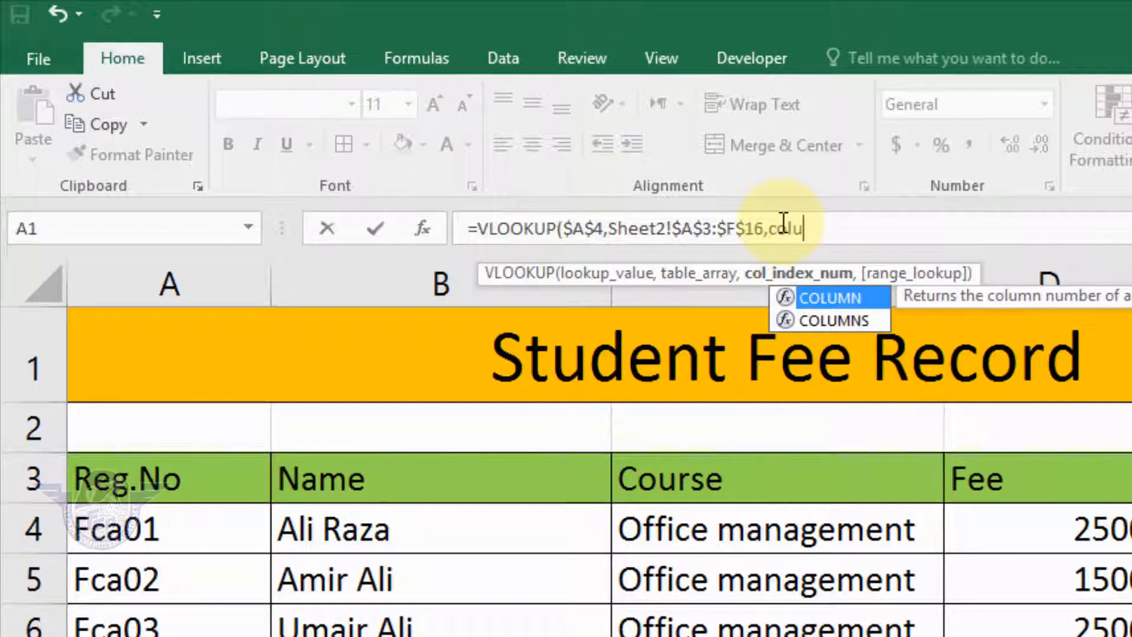
key("Down")
key("Up")
key("Down")
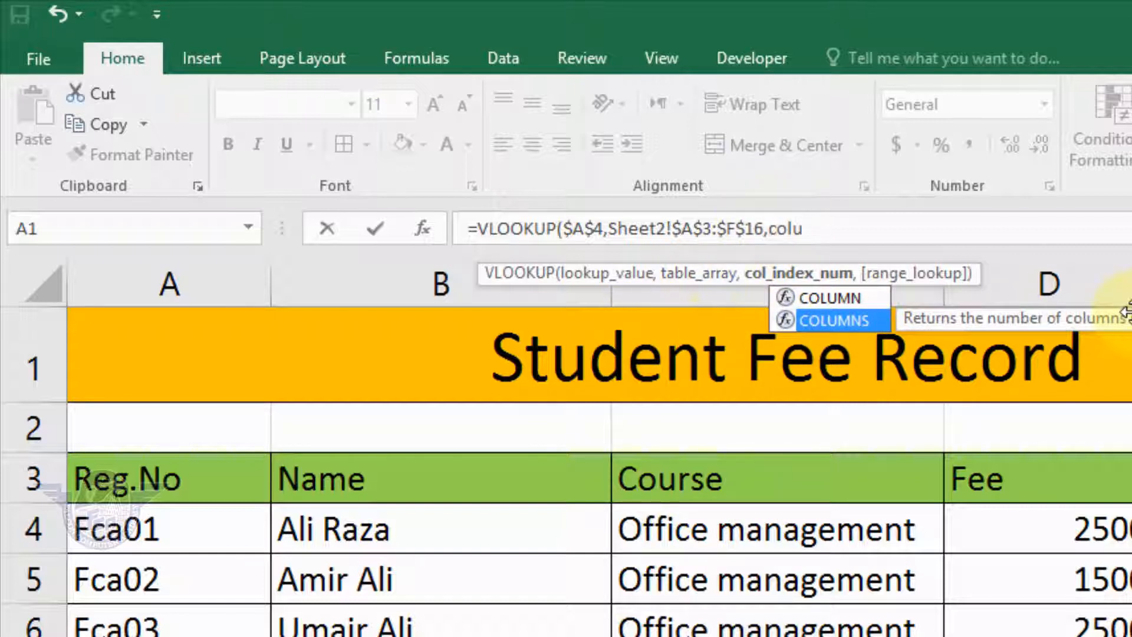
key("Tab")
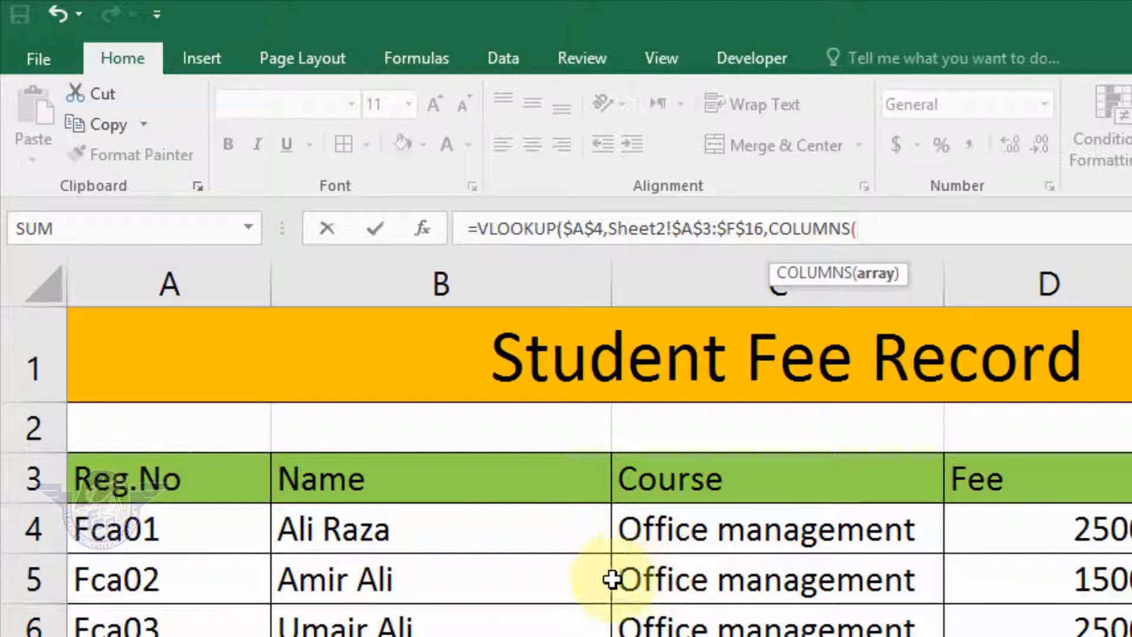
left_click(377, 484)
left_click_drag(558, 470, 662, 476)
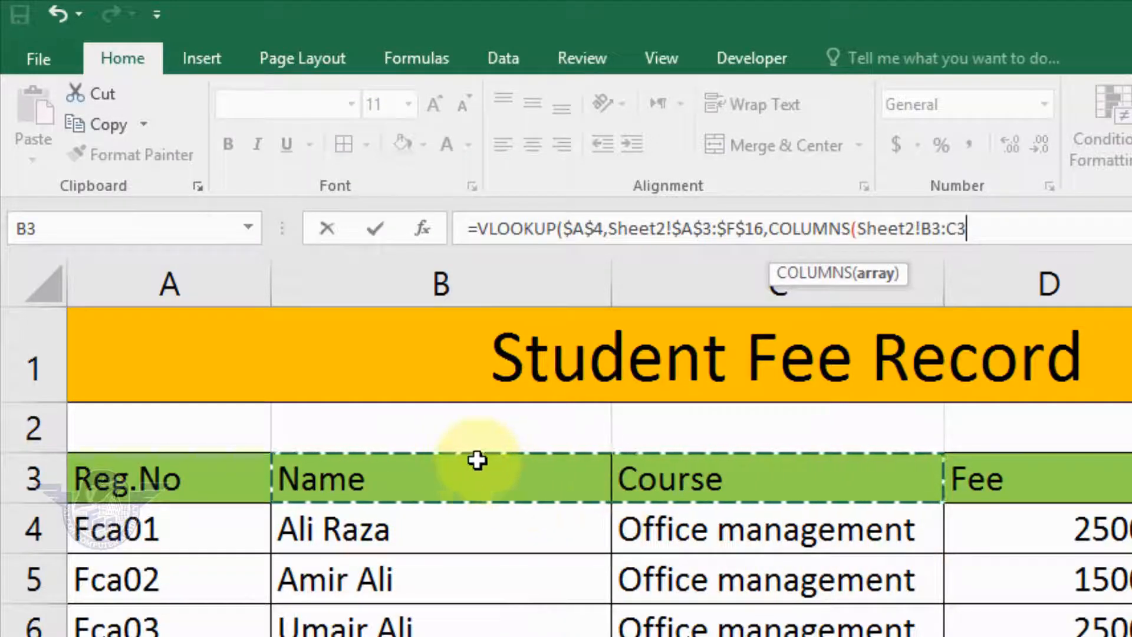
double_click(931, 228)
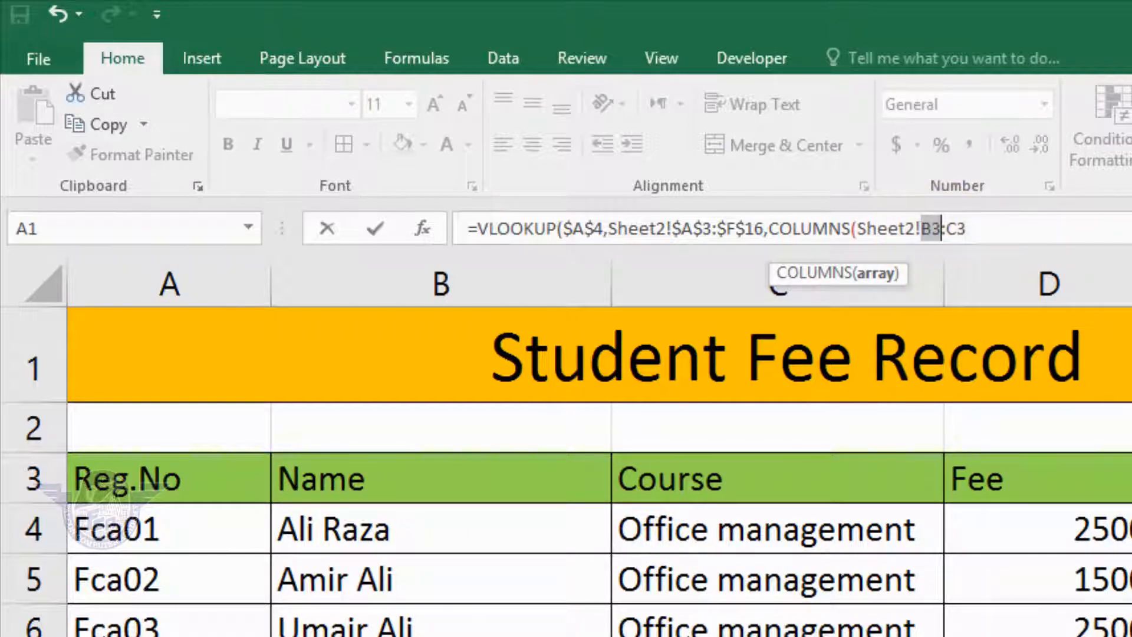
key("F4")
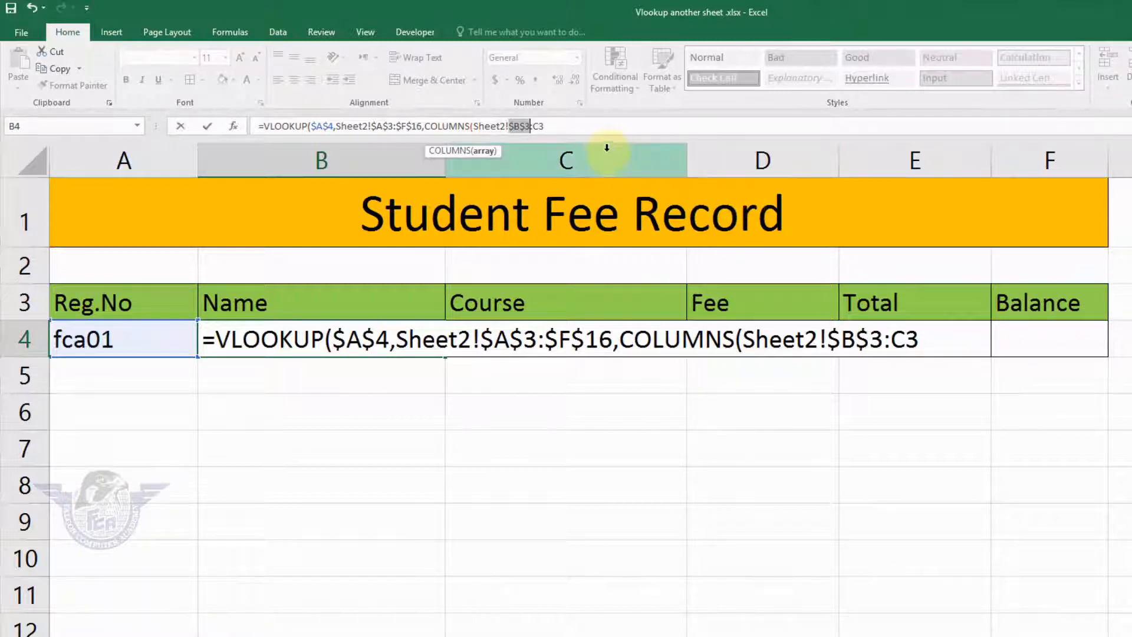
Close the COLUMNS function, set range lookup to 0, and complete the VLOOKUP formula in B4.
left_click(550, 126)
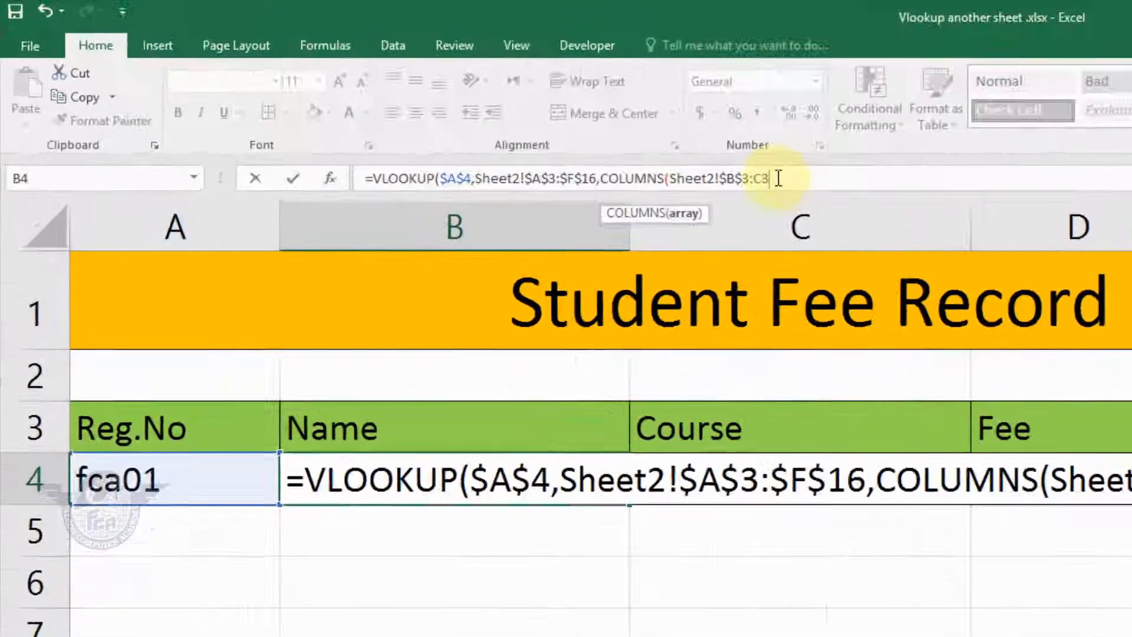
type(")")
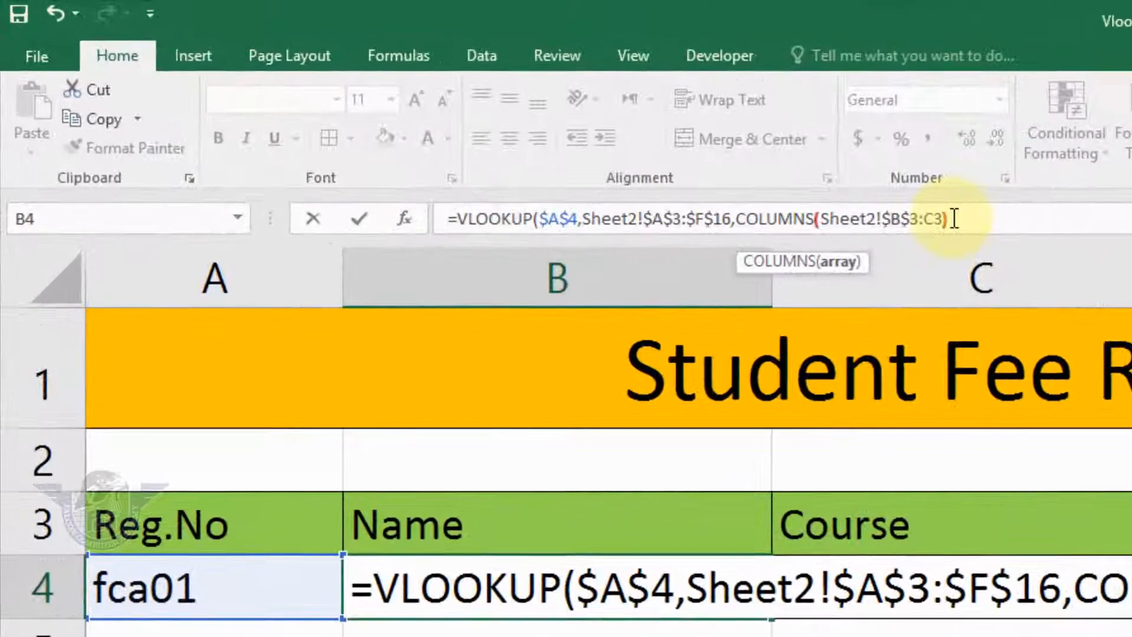
type(",")
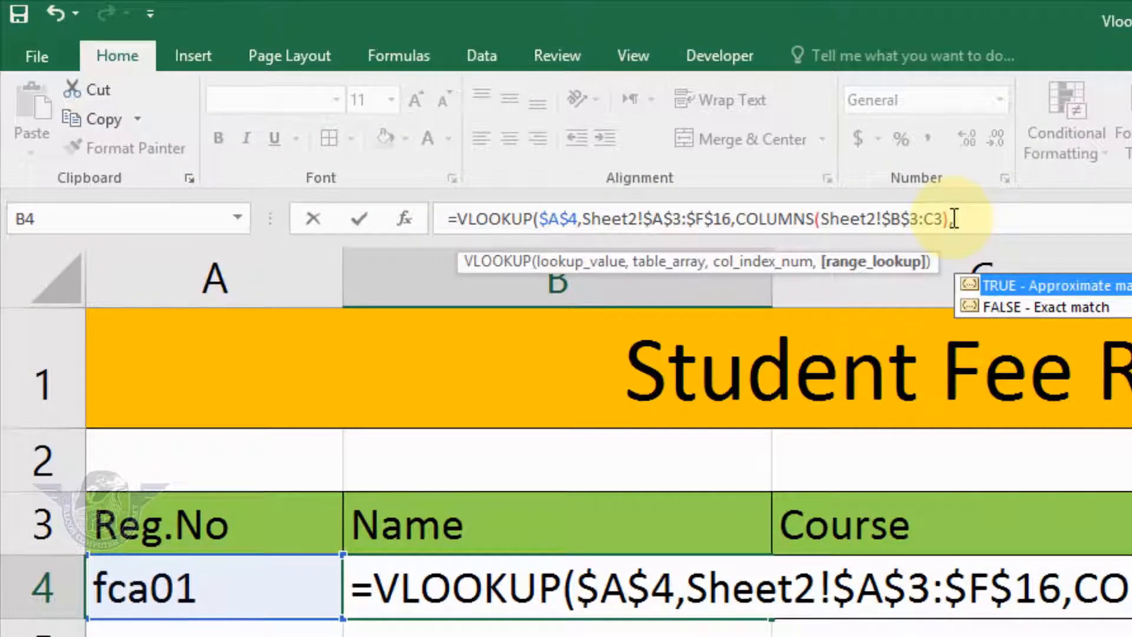
type("0")
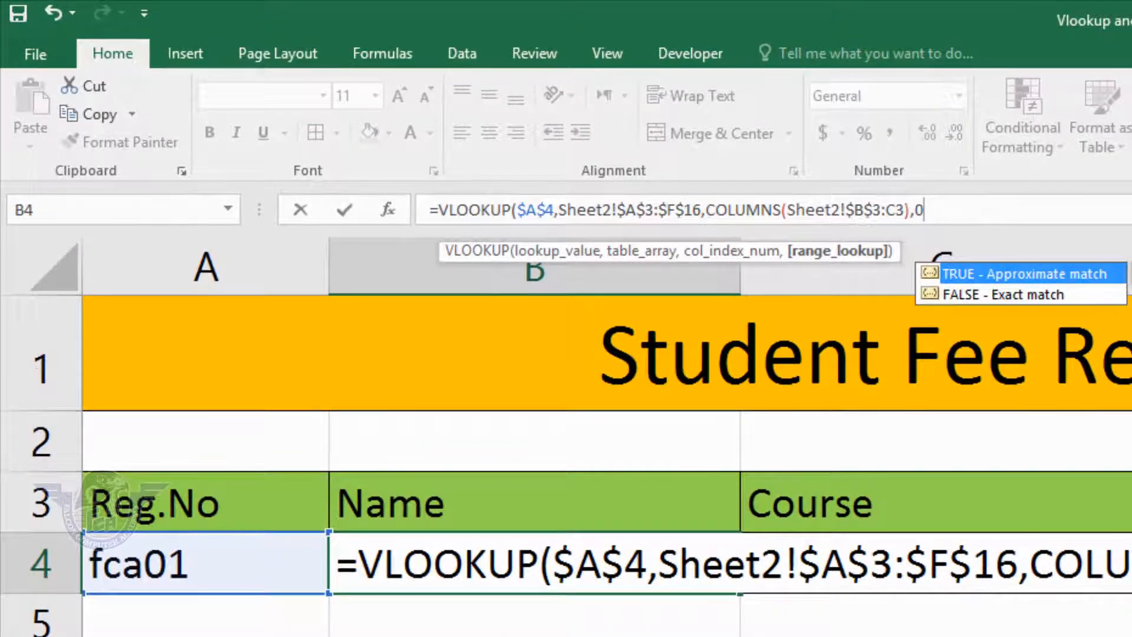
type(")")
key("Return")
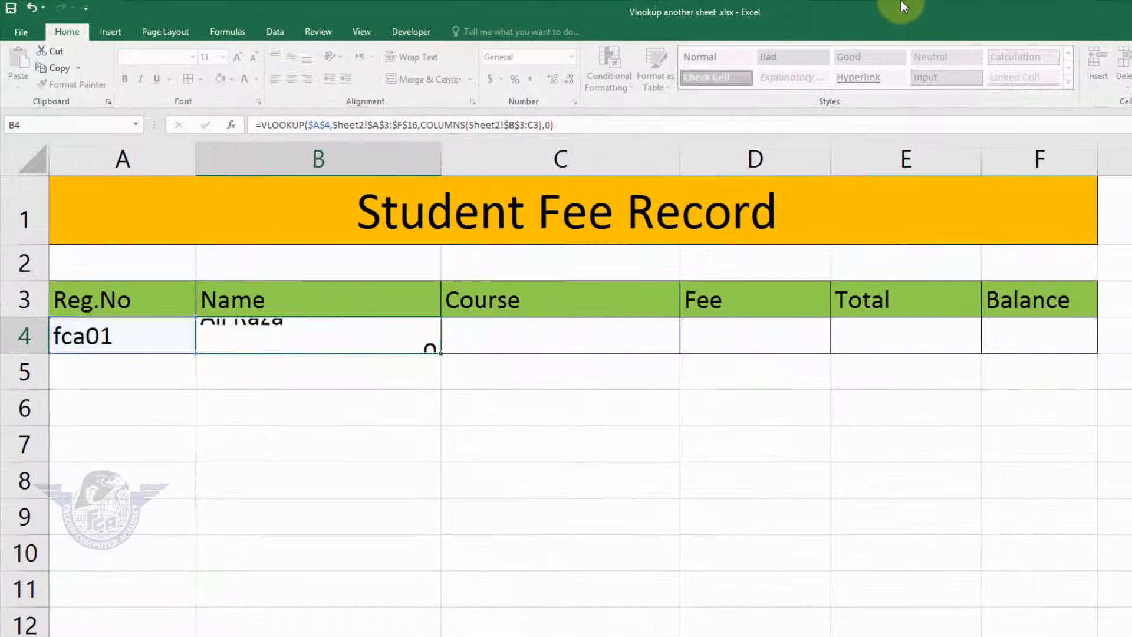
Fill the B4 formula across to F4 and compare the row with the first student's record on Sheet2.
left_click(265, 336)
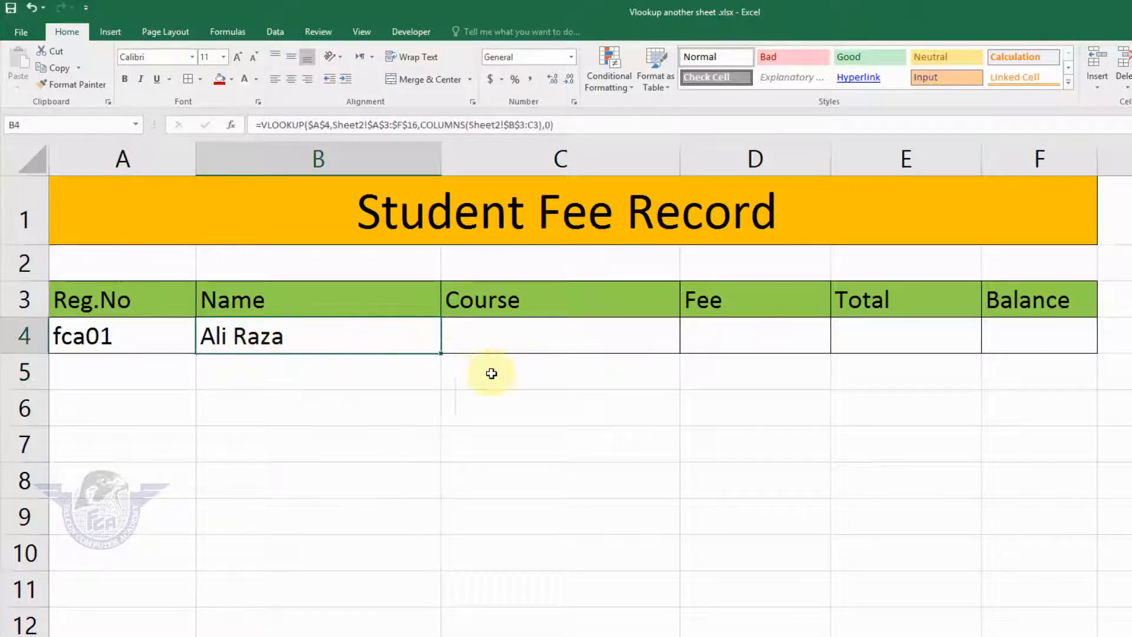
left_click_drag(442, 354, 1061, 346)
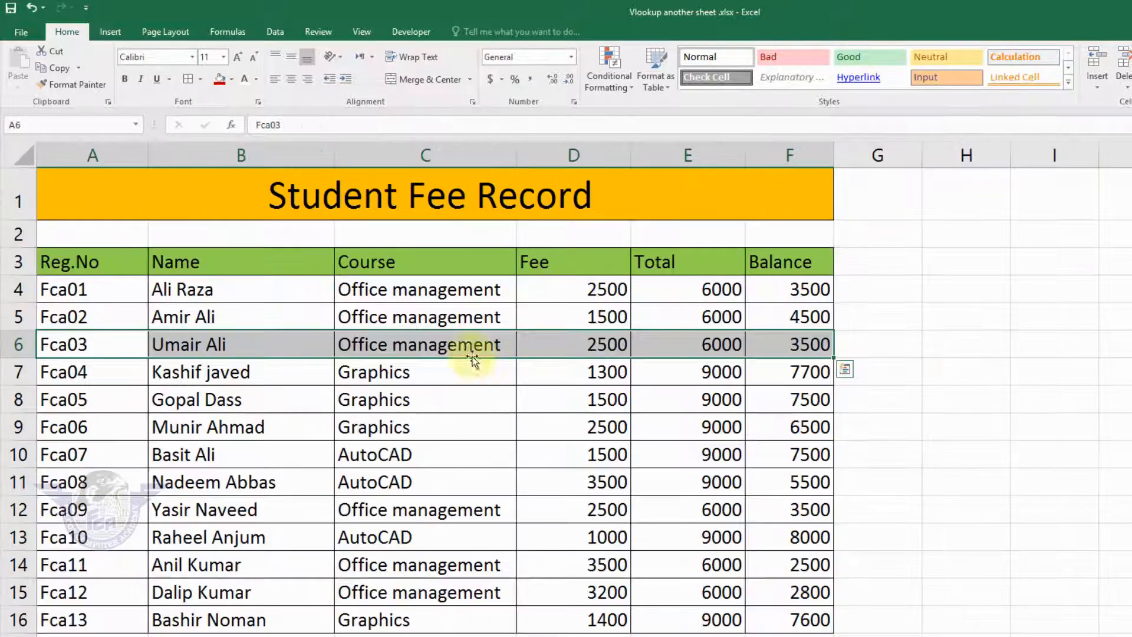
left_click_drag(105, 288, 786, 285)
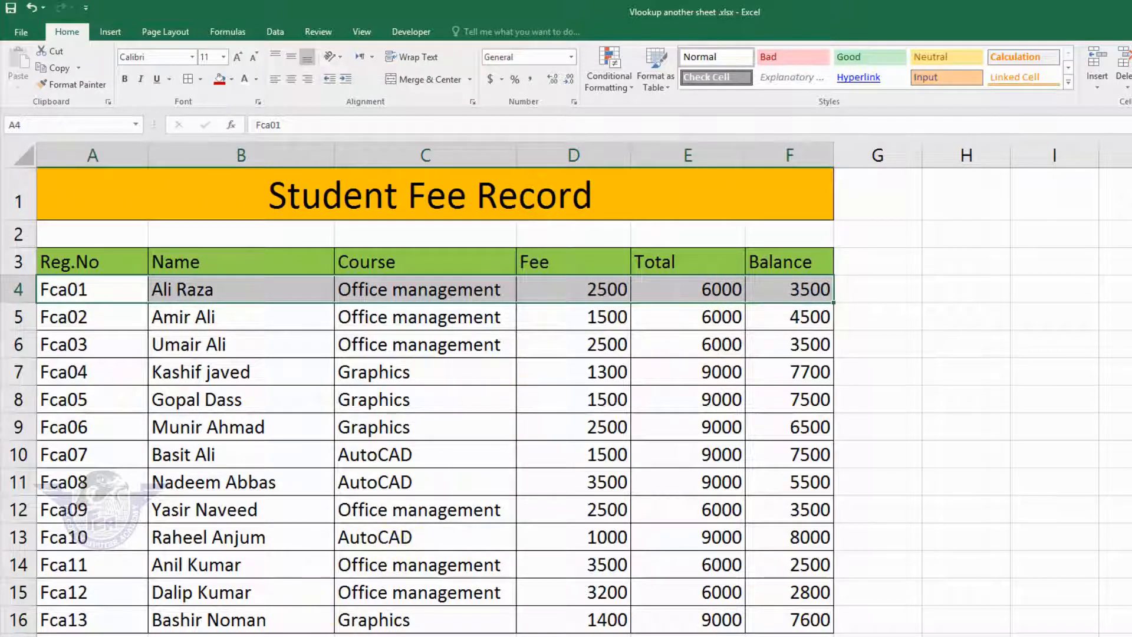
left_click(80, 636)
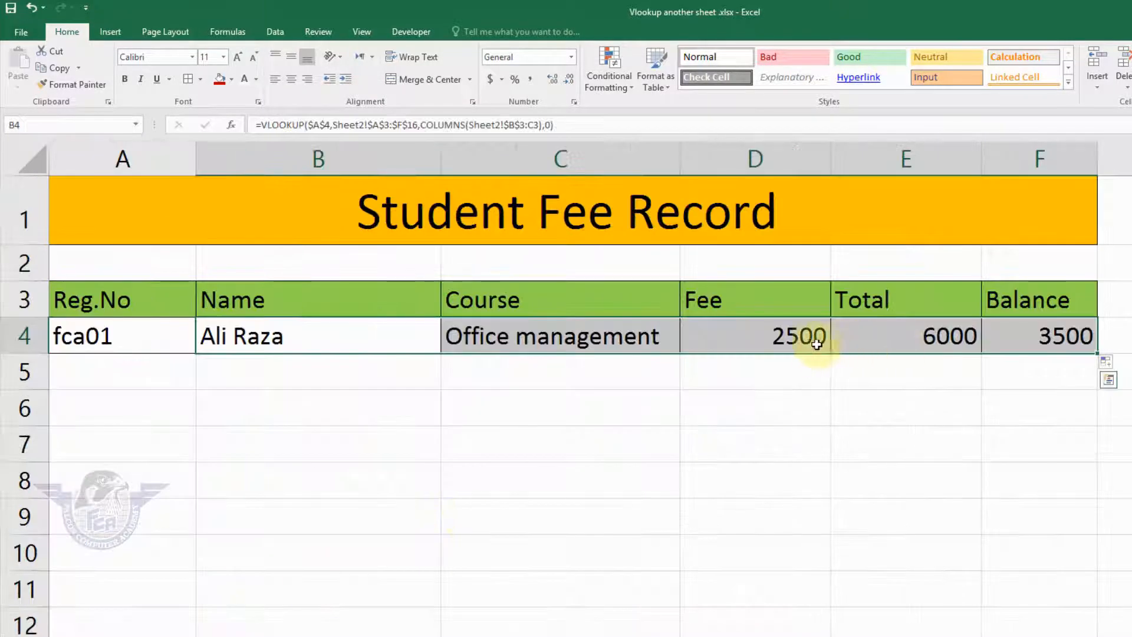
Replace the registration number in A4 on Sheet1 with the fifth student's registration number.
left_click(157, 339)
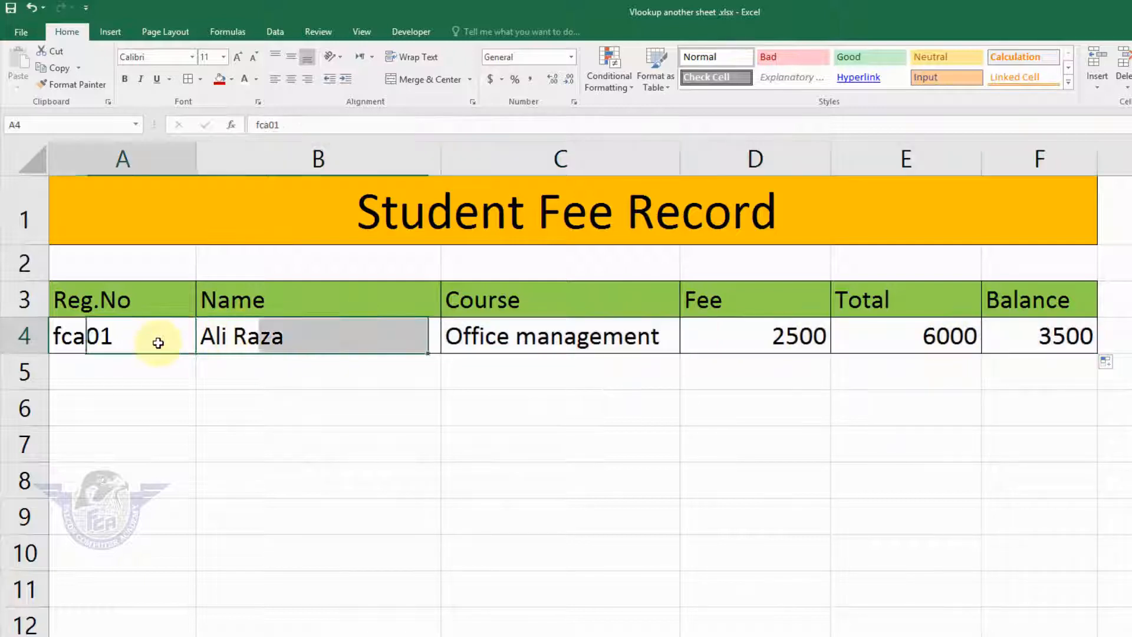
type("fca")
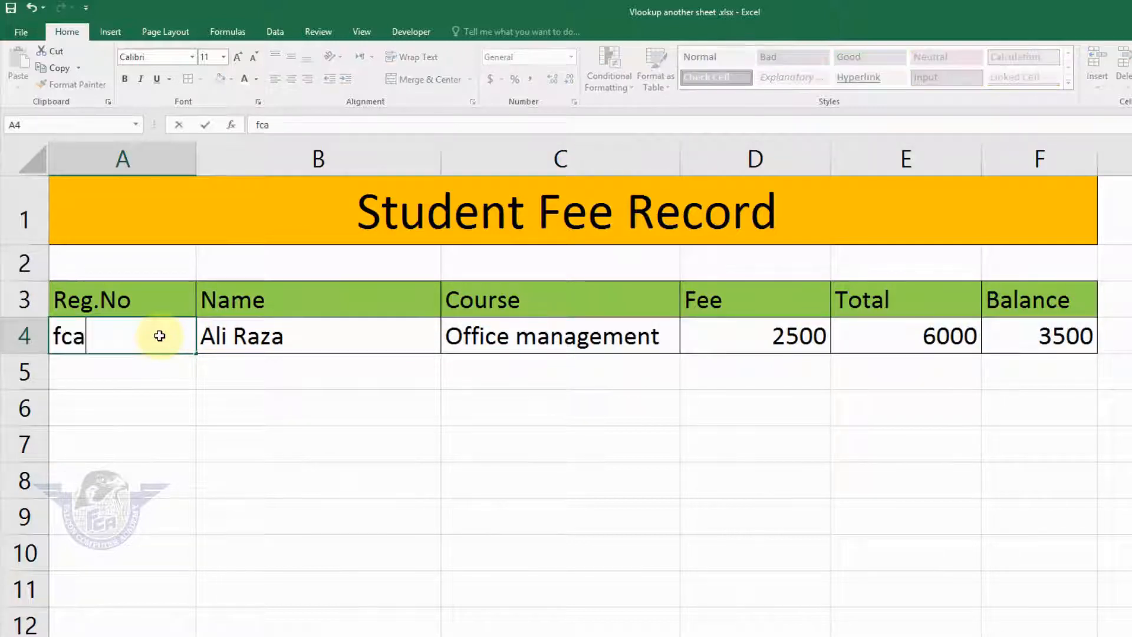
type("05")
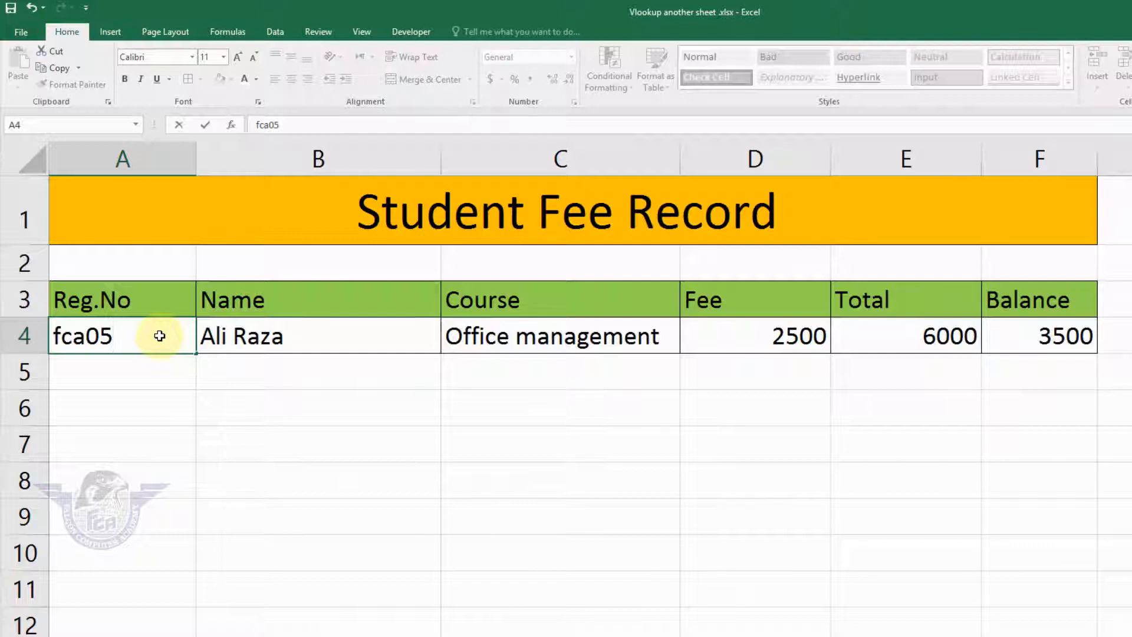
key("Return")
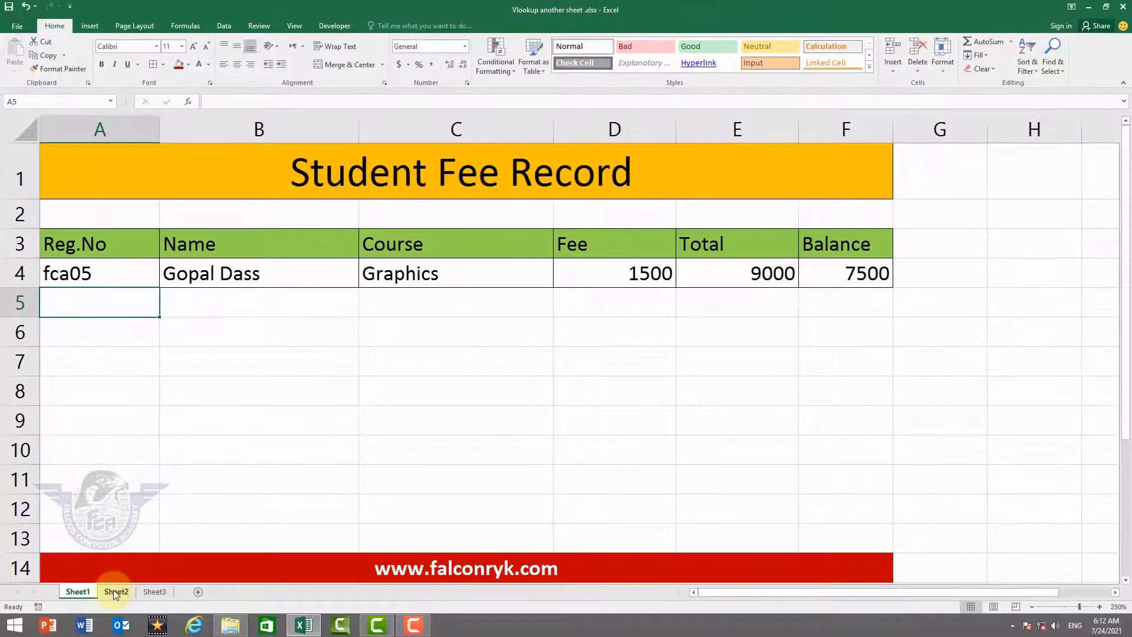
Check the fifth student's record in row 8 of Sheet2 against the data looked up on Sheet1.
left_click(115, 592)
left_click(93, 326)
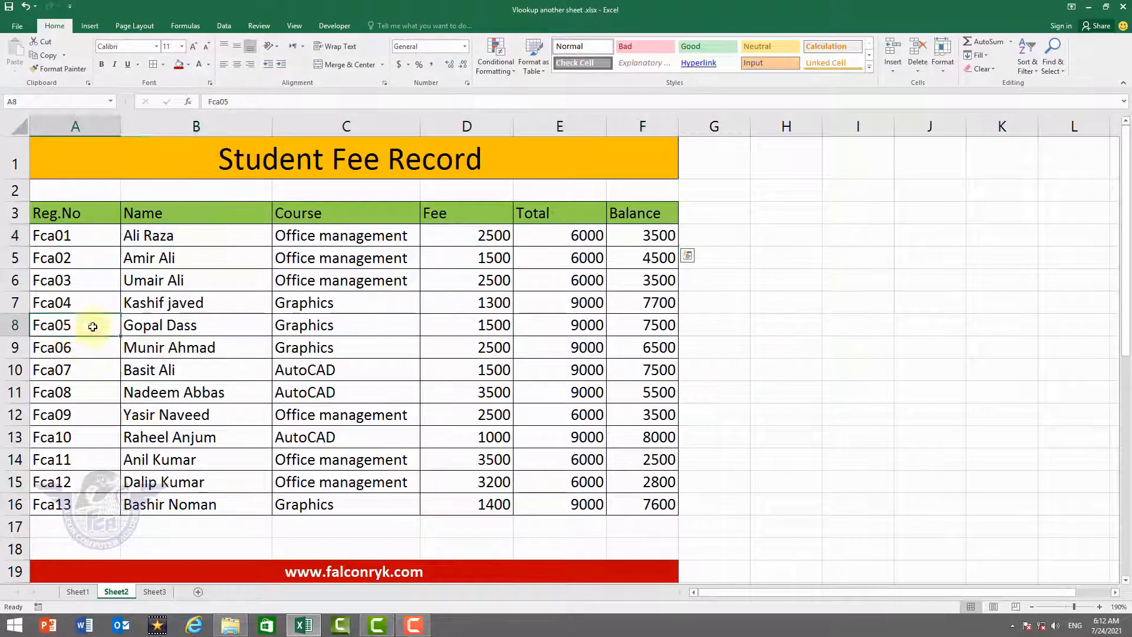
left_click_drag(92, 326, 648, 326)
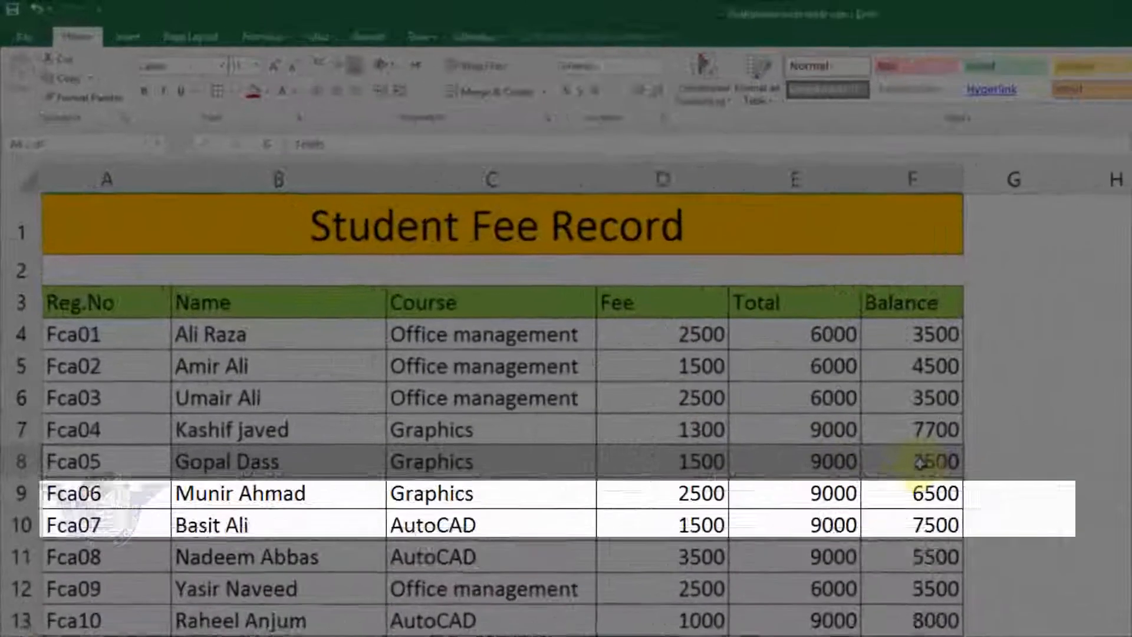